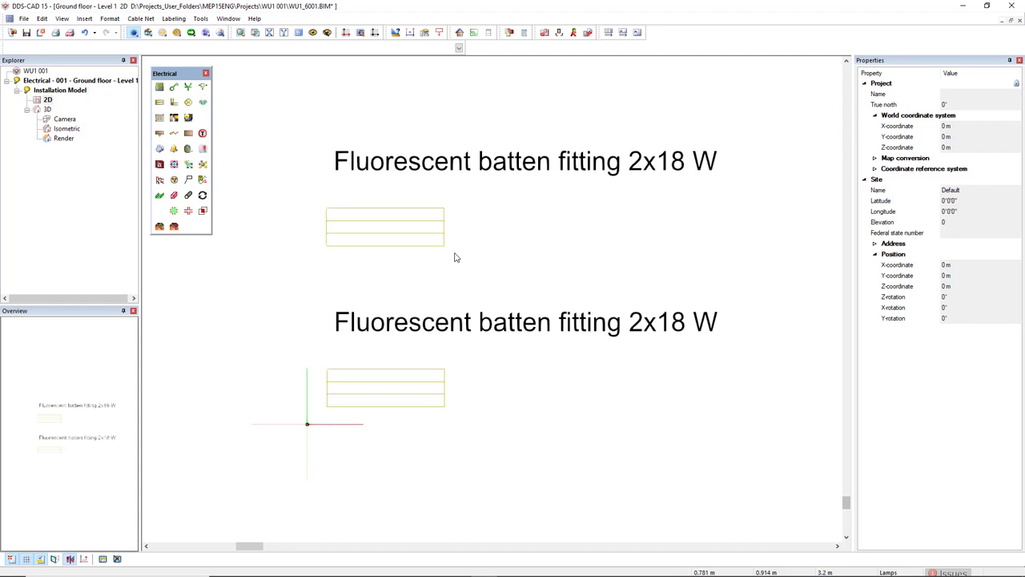
- Measure the fluorescent fitting between its opposite corners, then close the measurement results
left_click(395, 33)
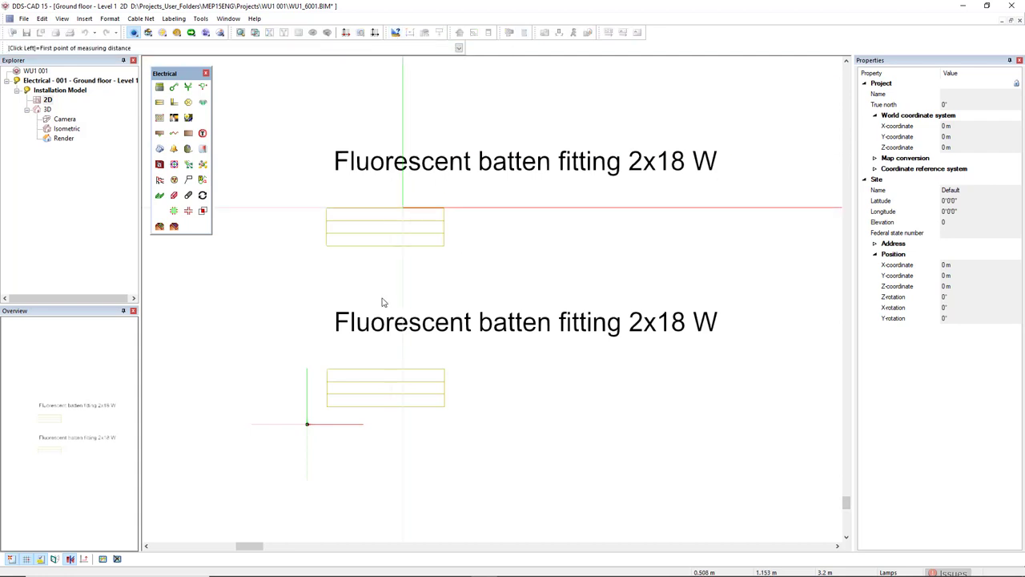
left_click(327, 406)
left_click(445, 379)
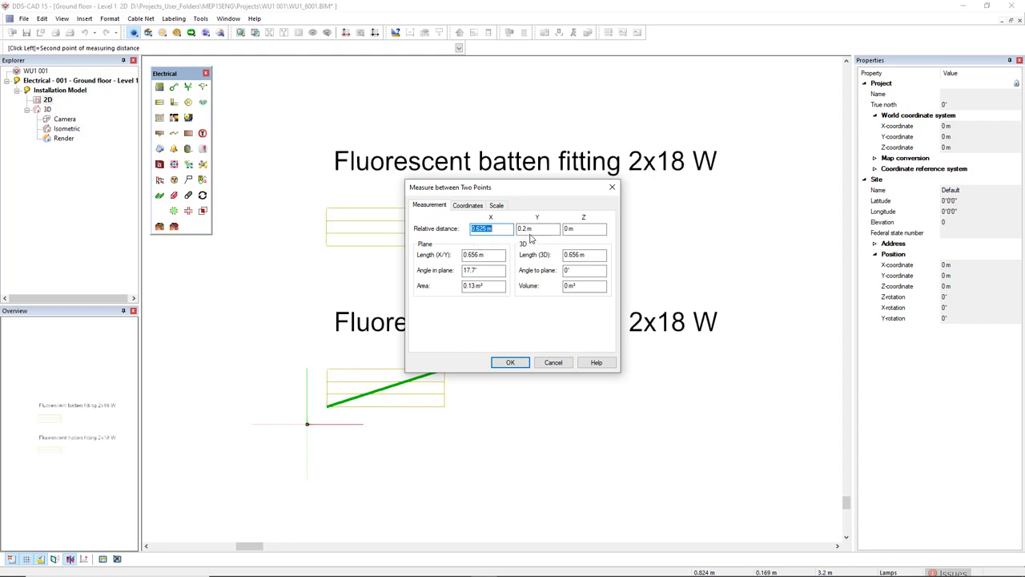
left_click(510, 362)
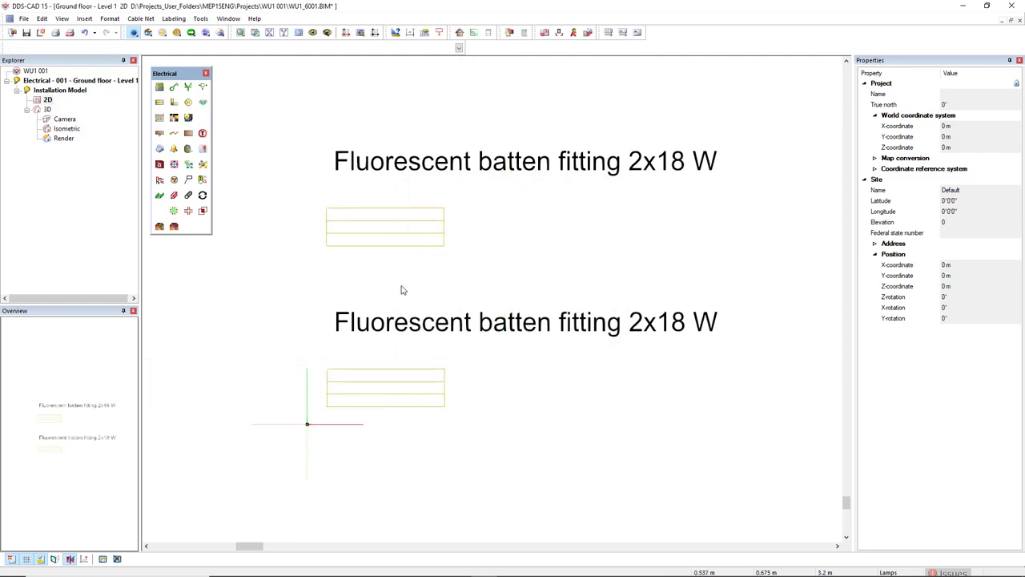
- Copy the upper fitting's LF-V006 2x18 W batten product in the Product Database
left_click(402, 250)
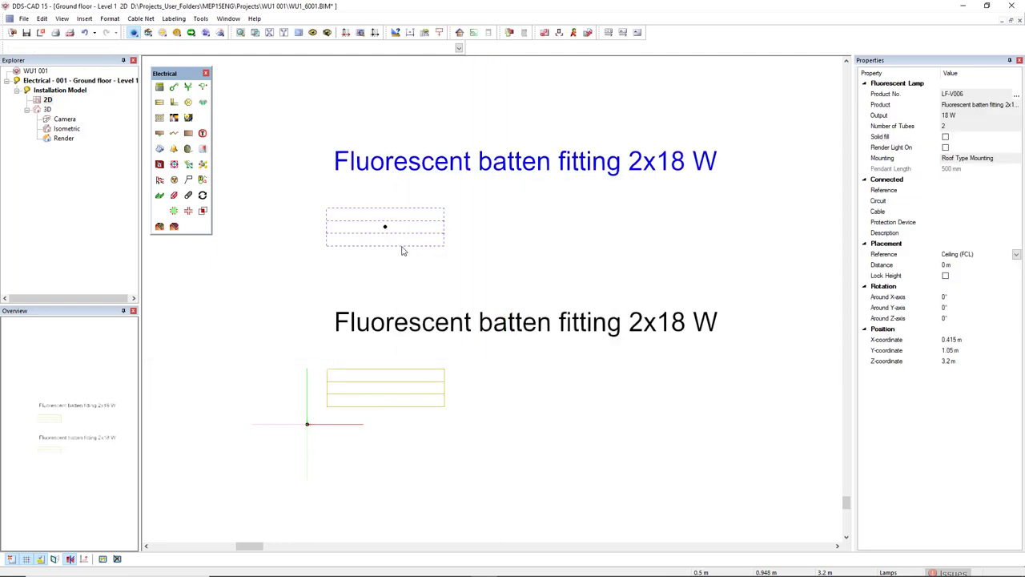
left_click(1016, 97)
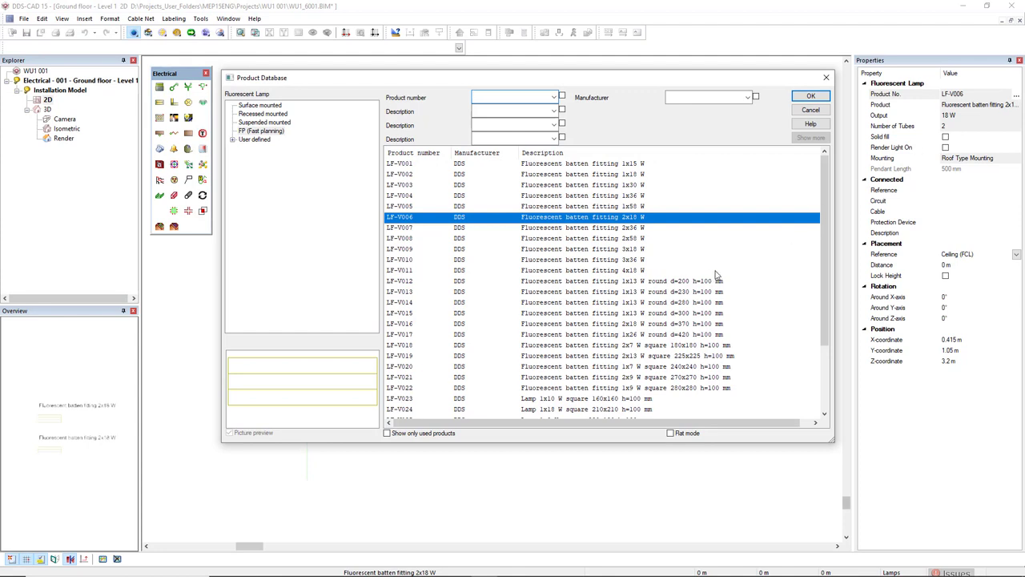
right_click(618, 221)
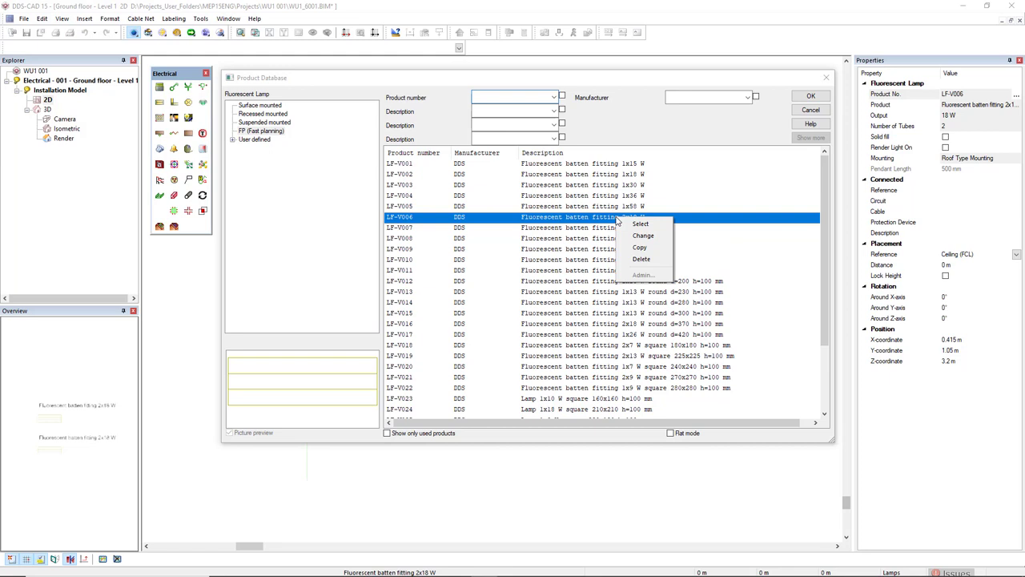
left_click(627, 252)
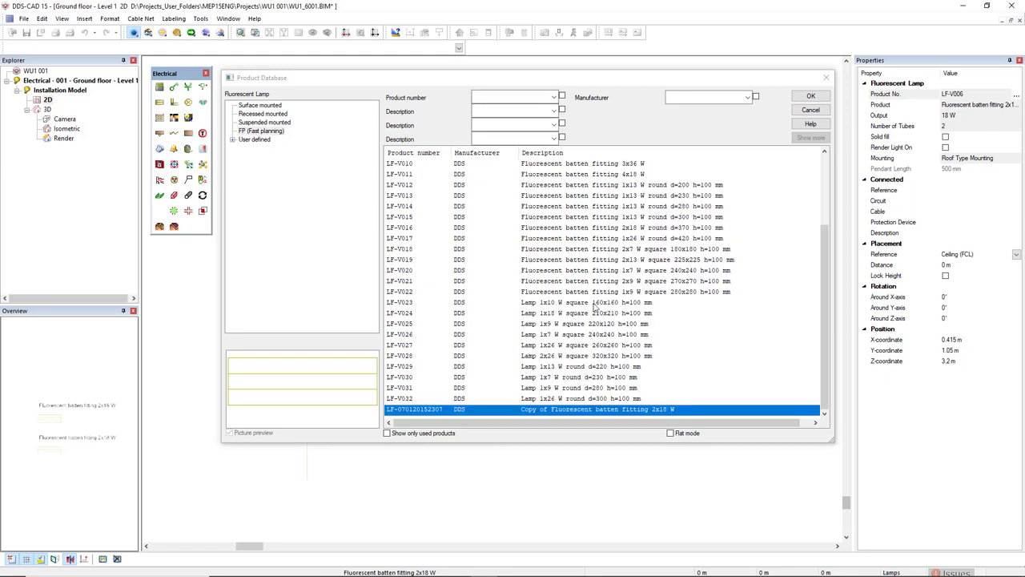
right_click(534, 416)
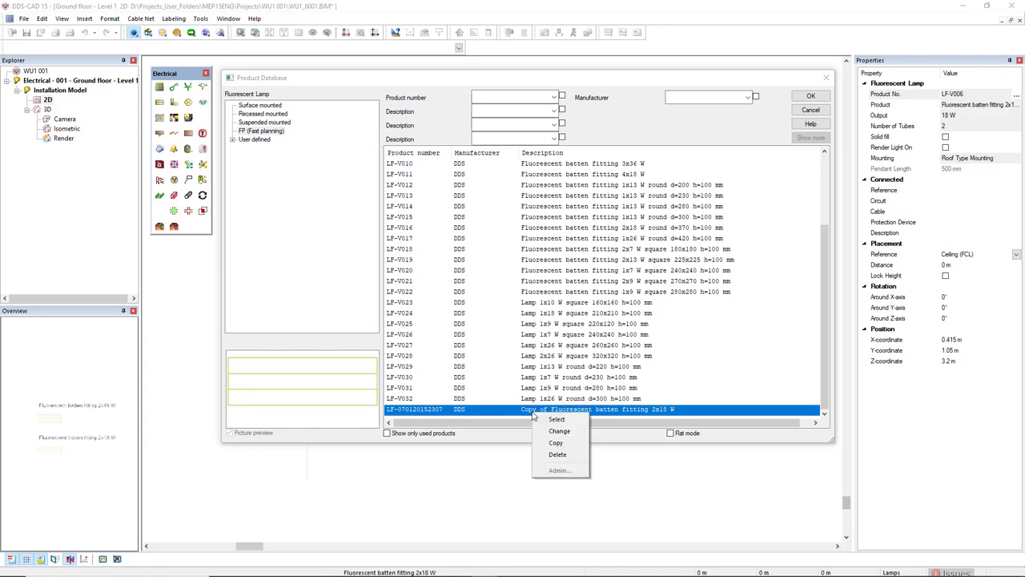
- Change the copied product's Dimension X to 1.25 m and apply it to the upper fitting
left_click(537, 433)
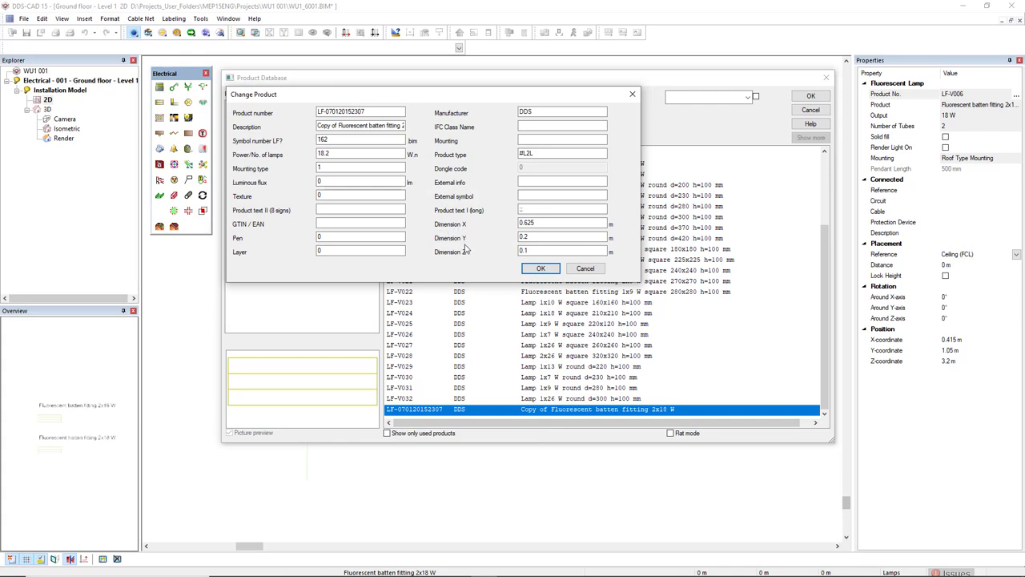
double_click(542, 225)
type("1")
left_click(540, 268)
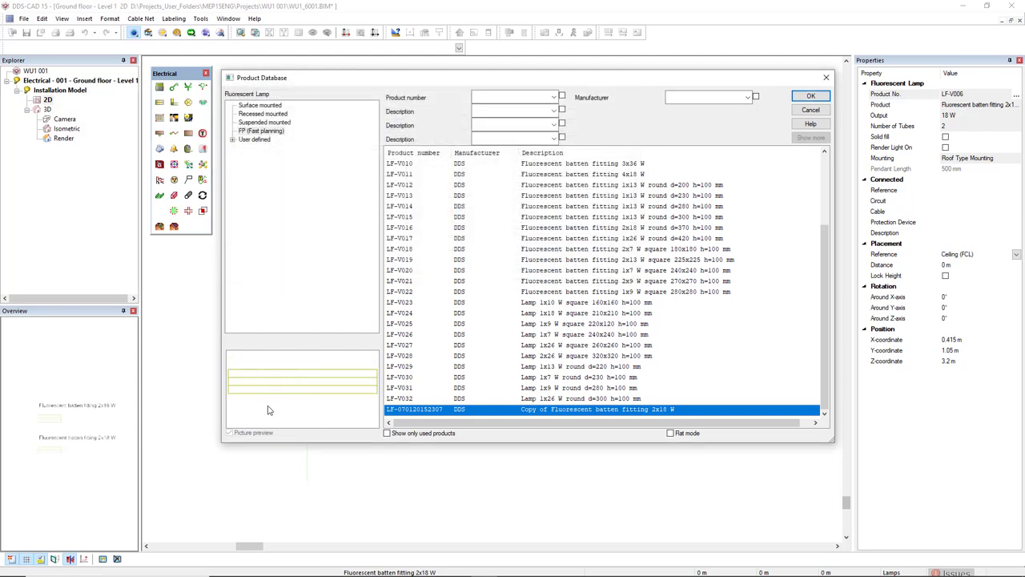
left_click(824, 99)
left_click(601, 278)
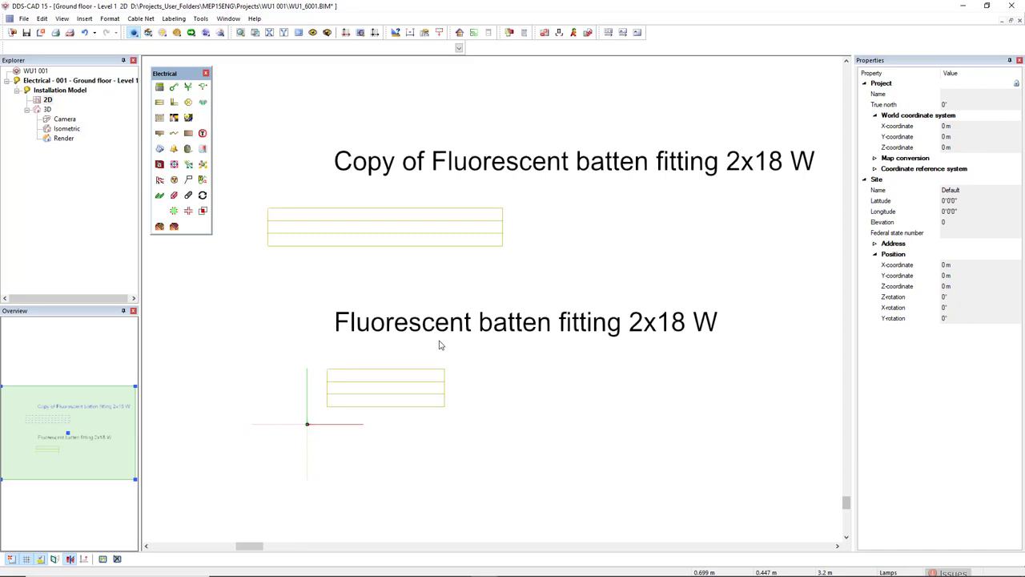
left_click(221, 34)
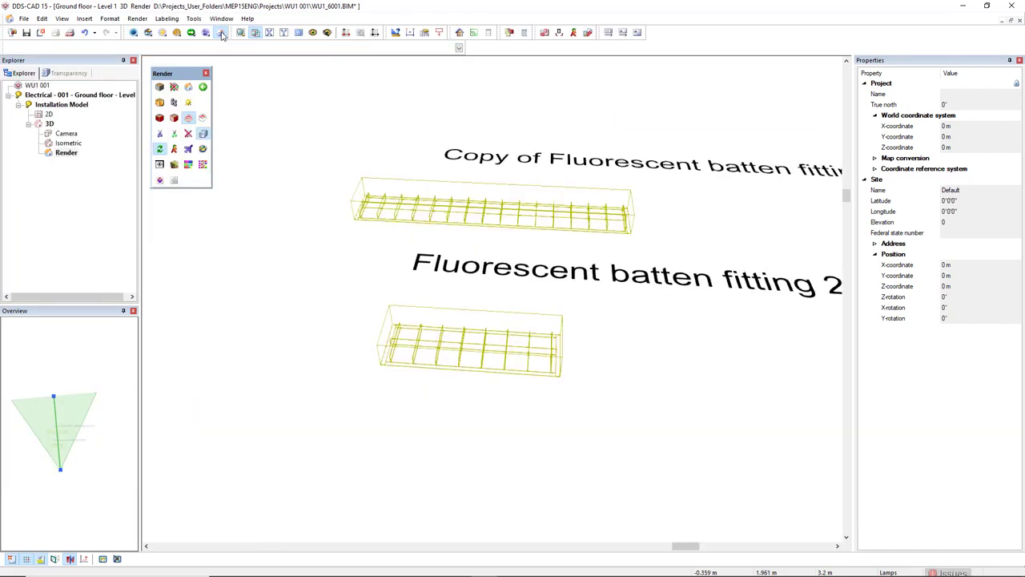
middle_click_drag(439, 224, 512, 264)
left_click(48, 115)
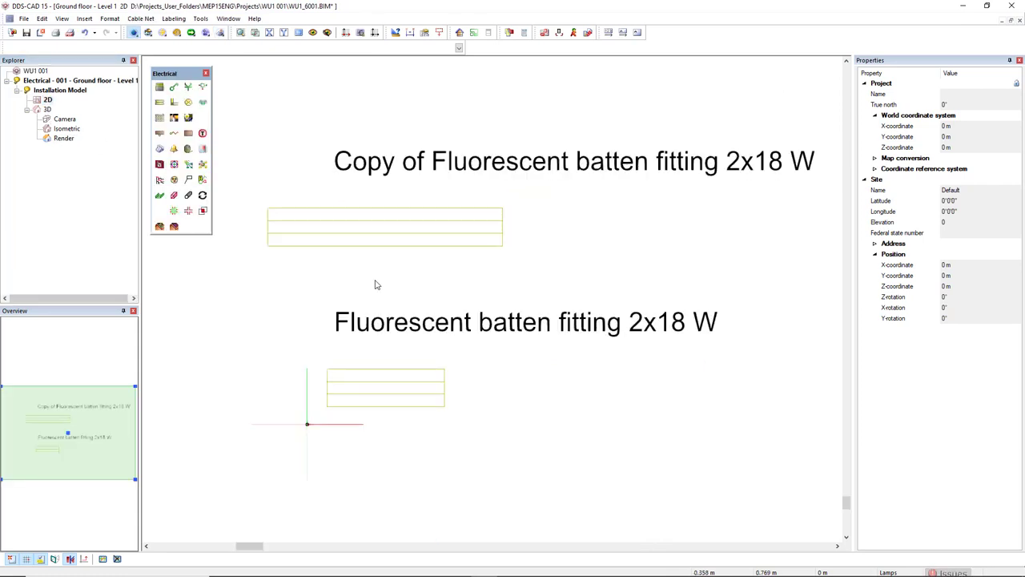
scroll(616, 398, "down", 1)
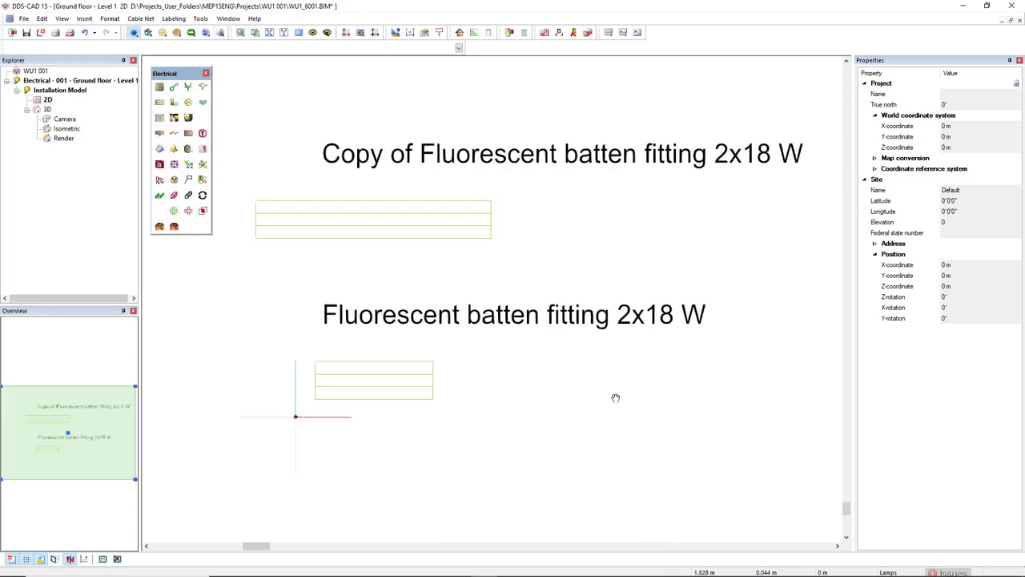
middle_click_drag(615, 398, 433, 362)
scroll(516, 411, "down", 3)
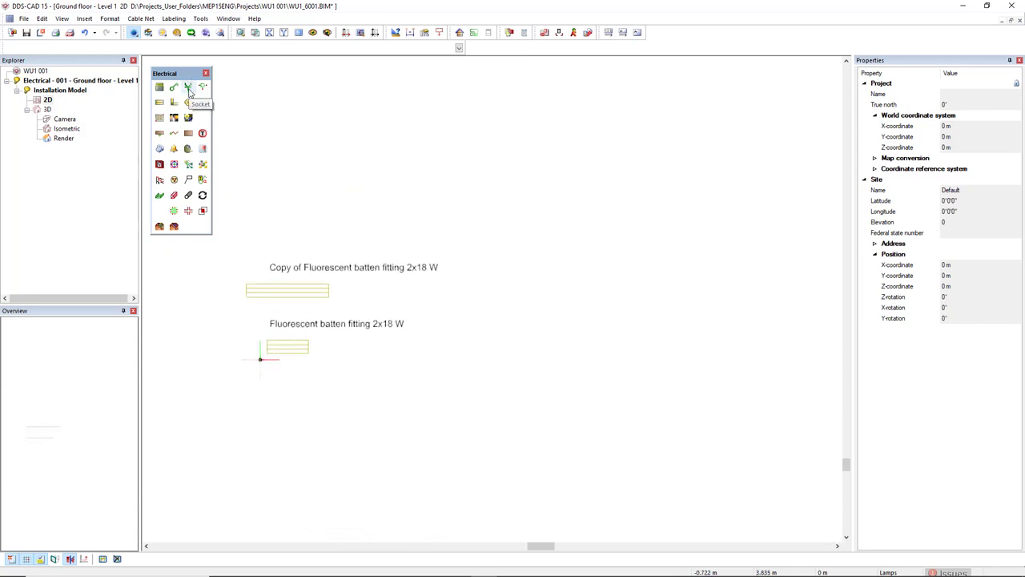
- Insert one Flush mounted socket single on the plan right of the two batten fittings
left_click(188, 88)
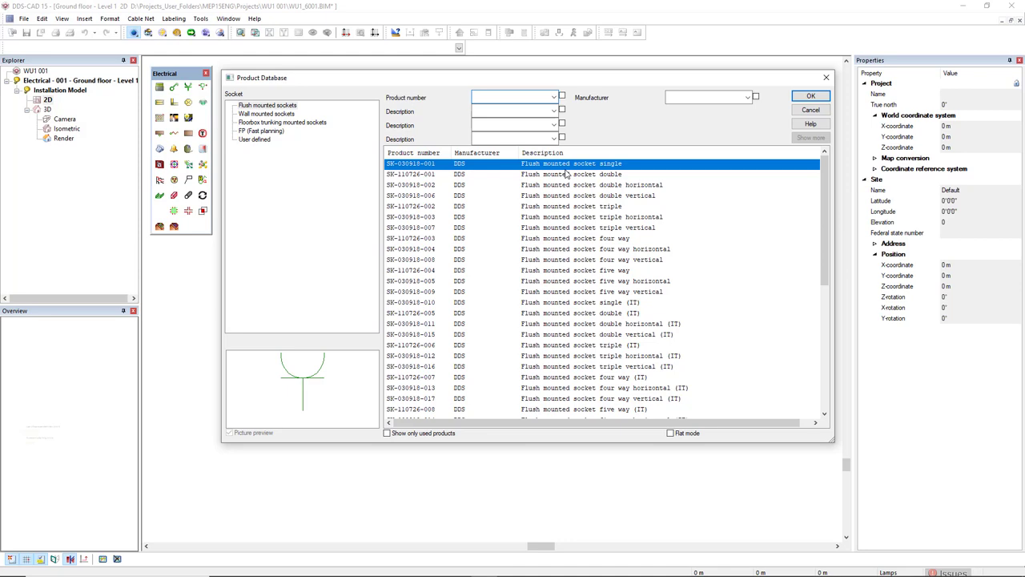
left_click(813, 99)
left_click(561, 426)
scroll(512, 361, "up", 3)
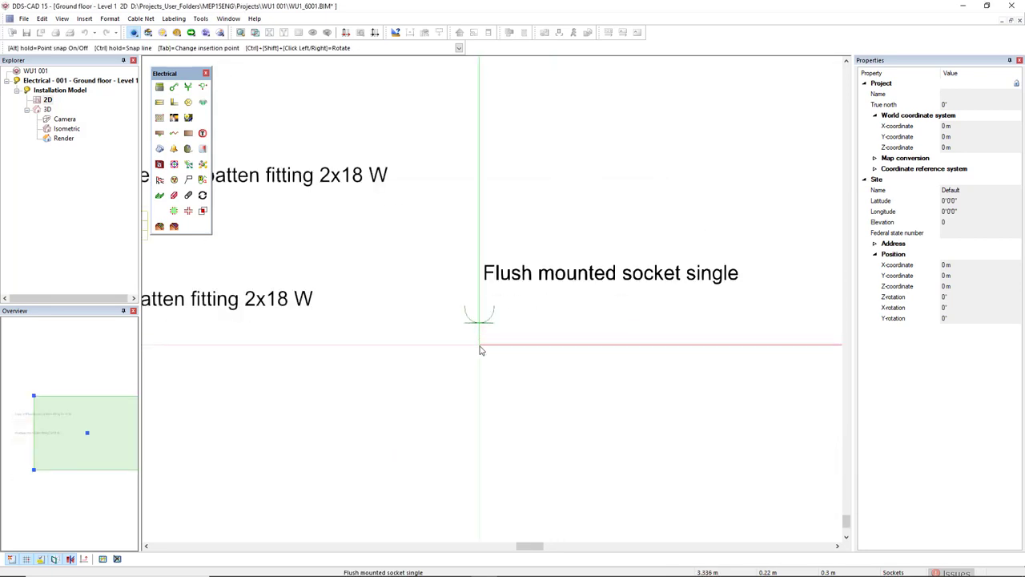
scroll(528, 396, "down", 1)
scroll(521, 380, "up", 3)
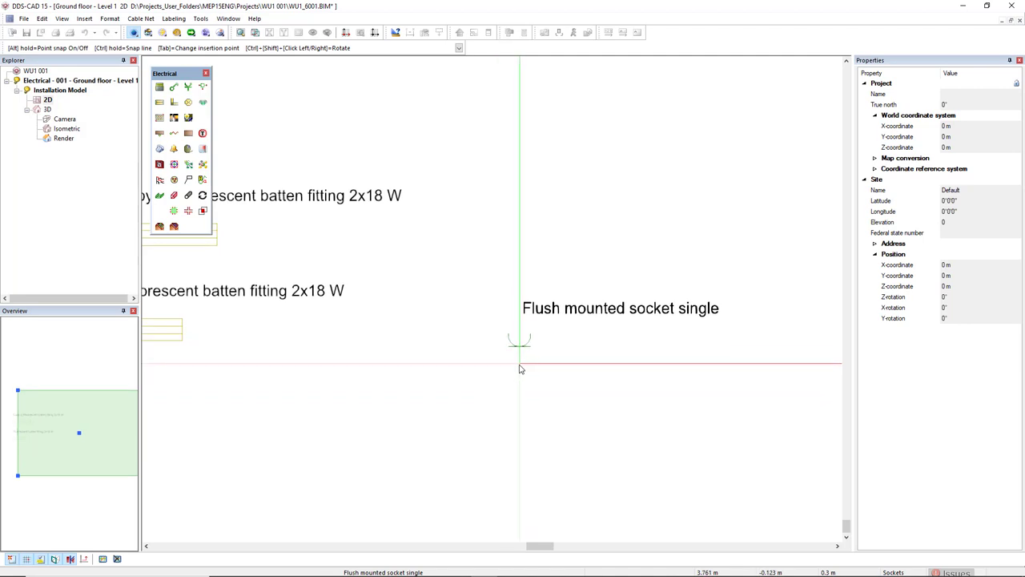
left_click(514, 364)
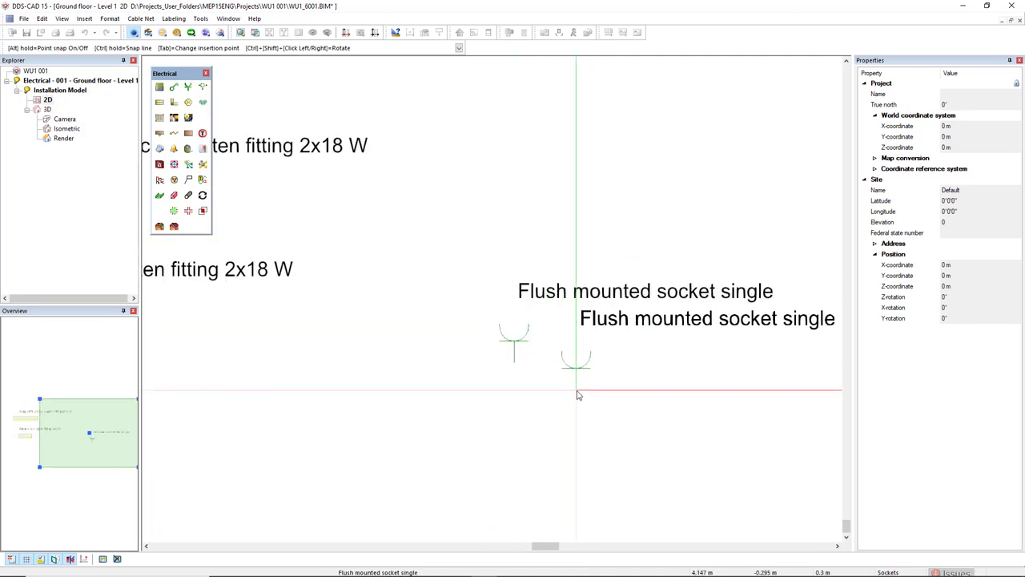
key("Escape")
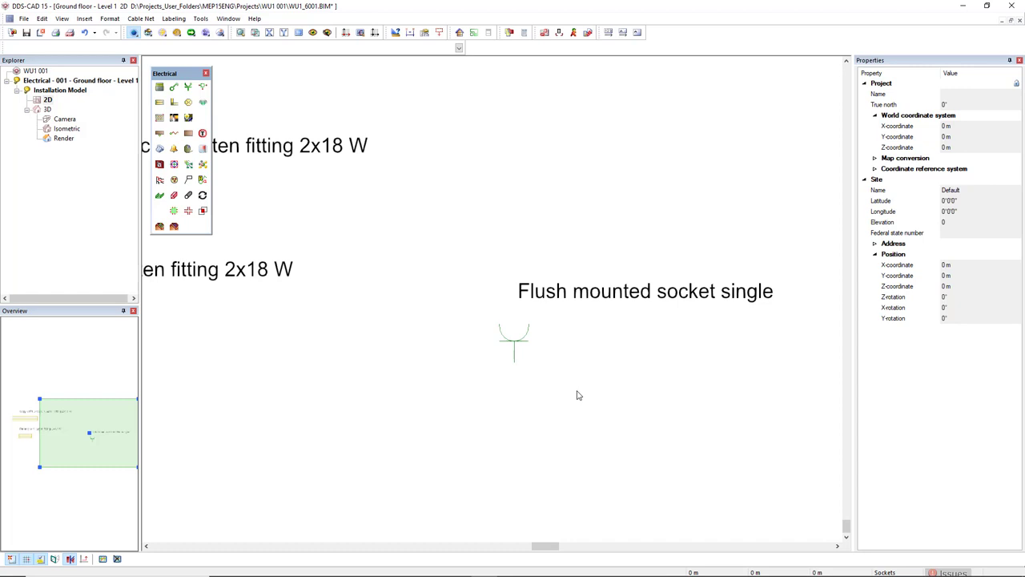
- Draw an arc from the socket symbol's left tip through its bottom to its right tip
left_click(206, 32)
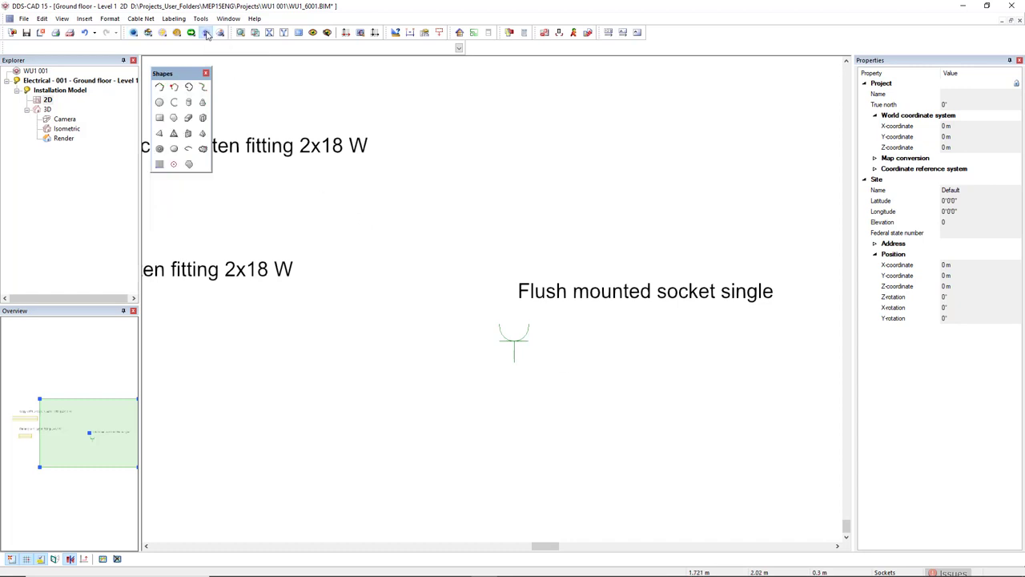
left_click(174, 103)
scroll(542, 350, "up", 4)
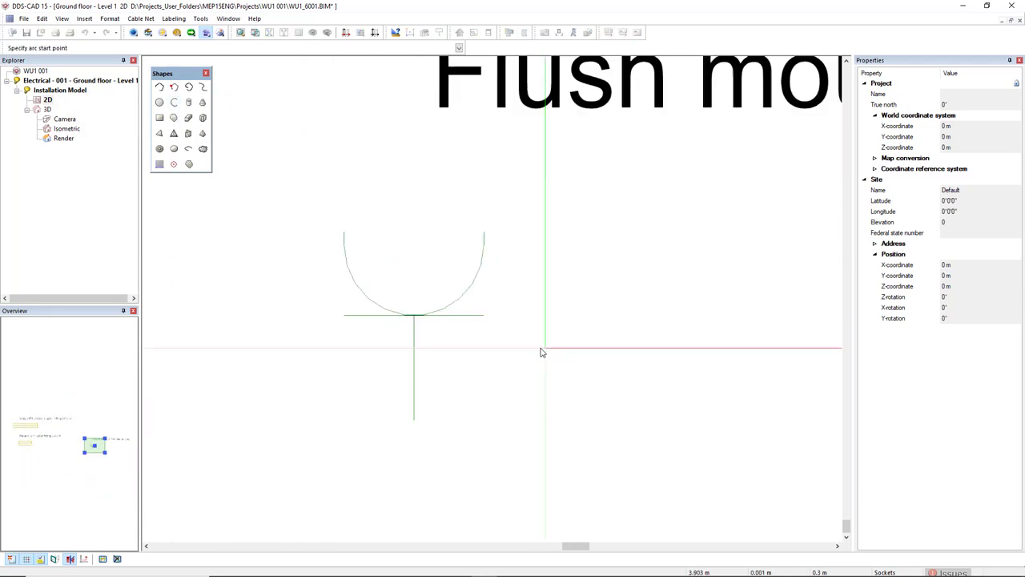
scroll(336, 232, "up", 1)
left_click(350, 233)
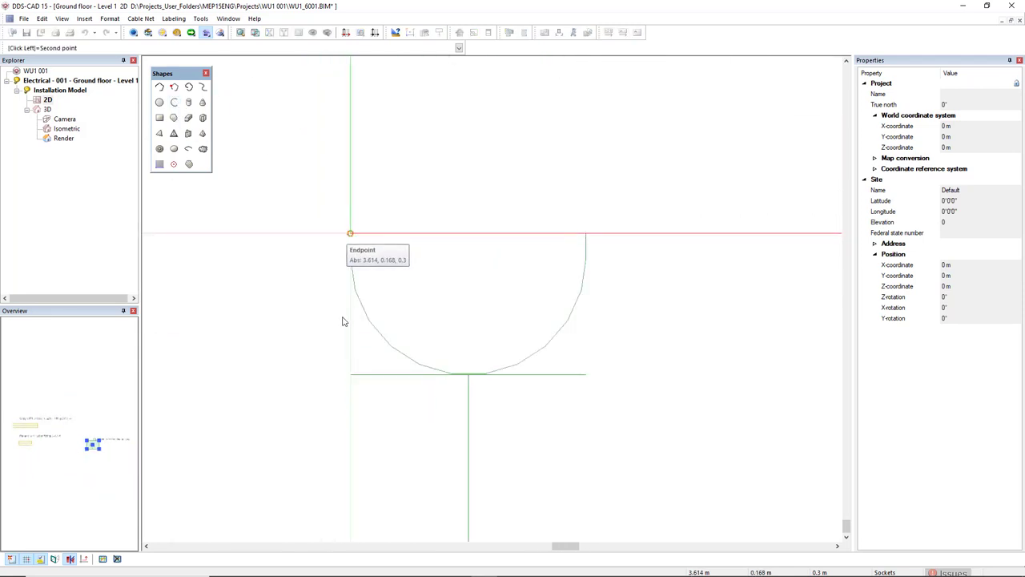
left_click(469, 373)
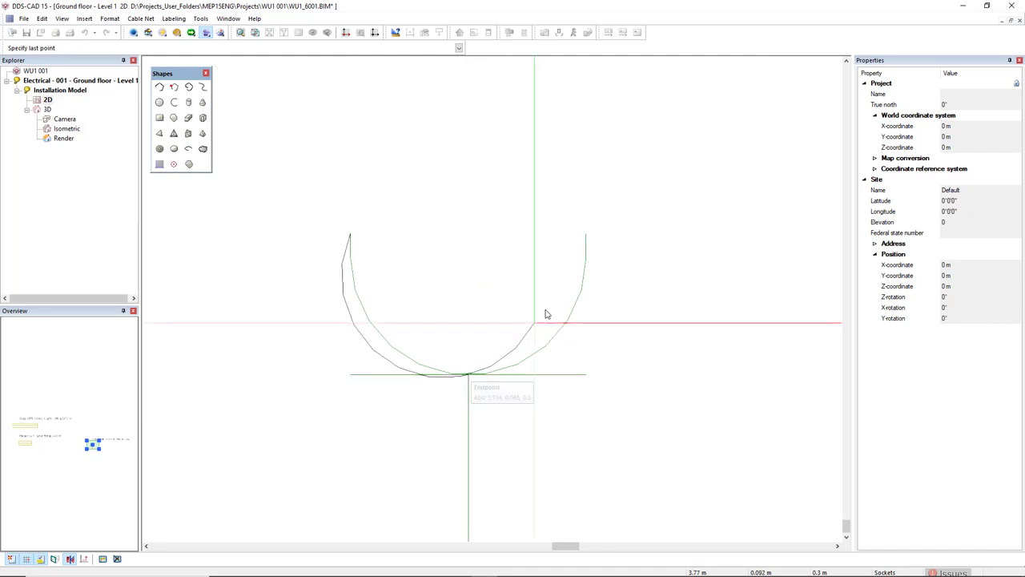
left_click(587, 233)
scroll(654, 341, "down", 1)
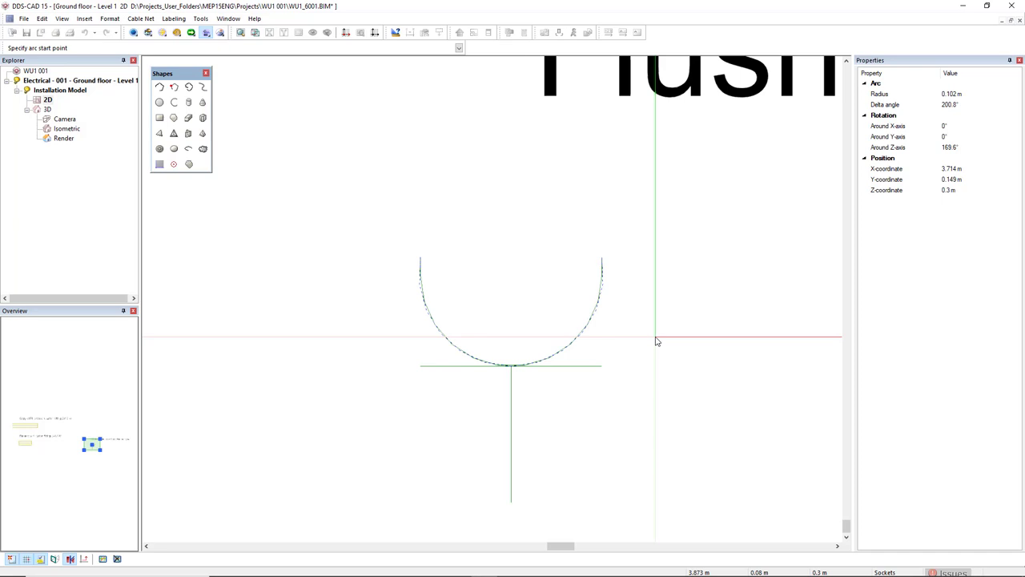
key("Escape")
- Close the arc with a straight line across its ends and copy the closed semicircle
left_click(160, 86)
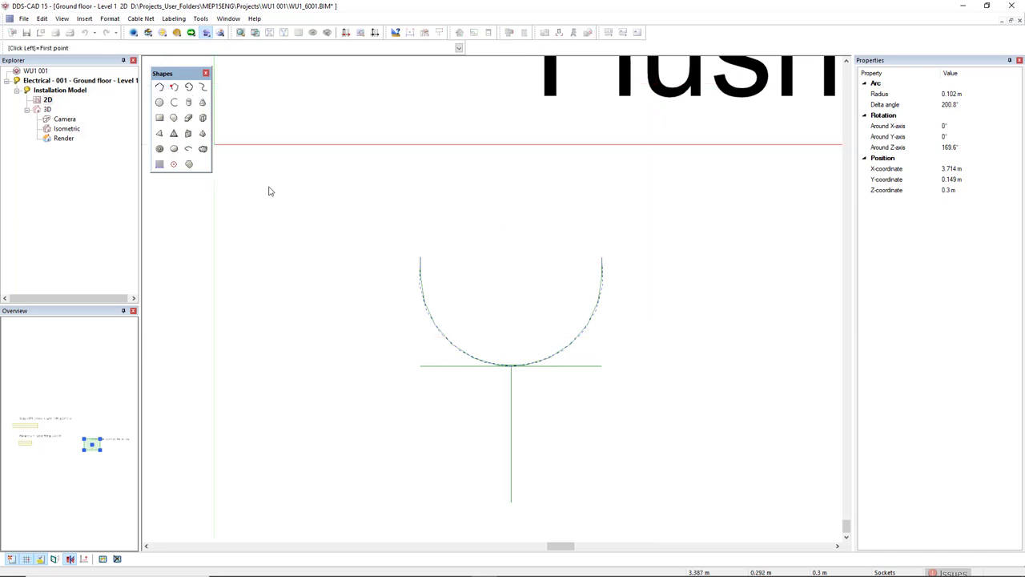
left_click(420, 257)
left_click(602, 257)
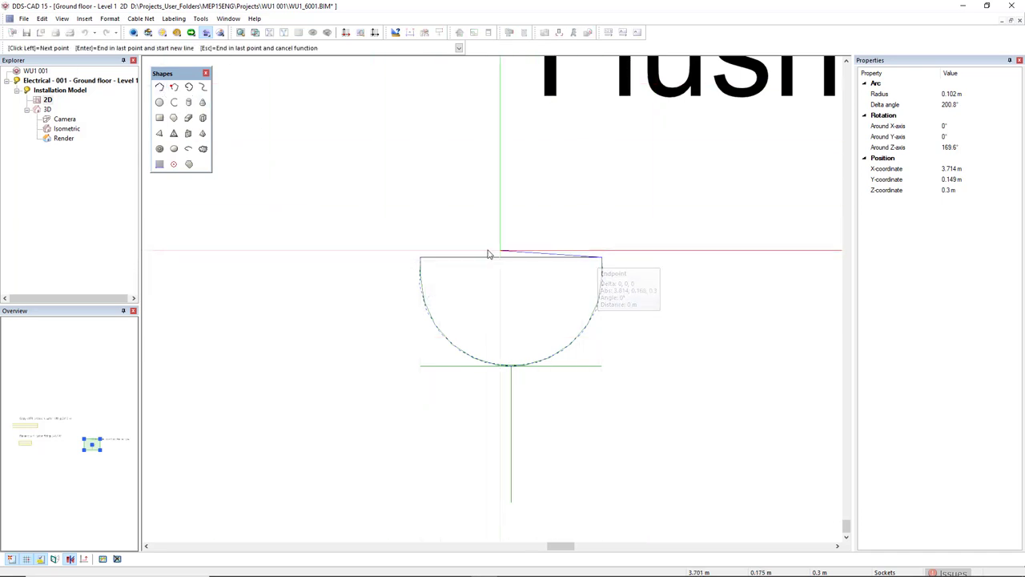
key("Escape")
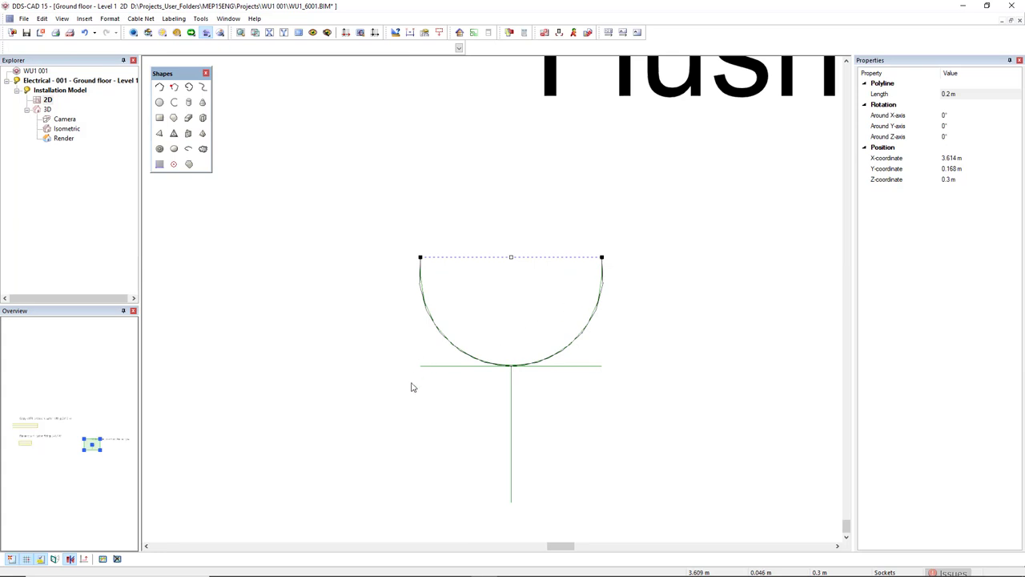
left_click_drag(411, 388, 677, 204)
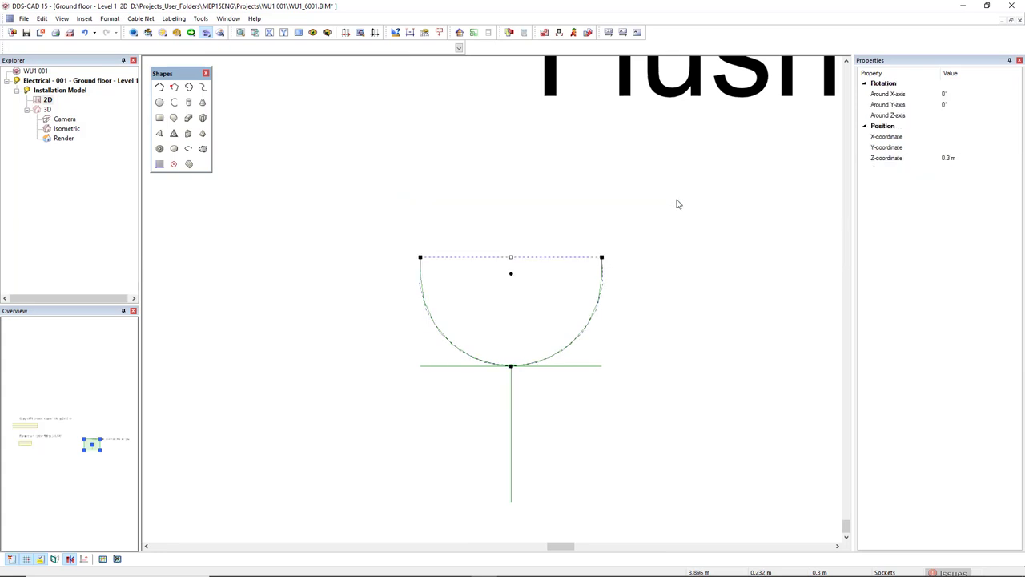
key("ctrl+c")
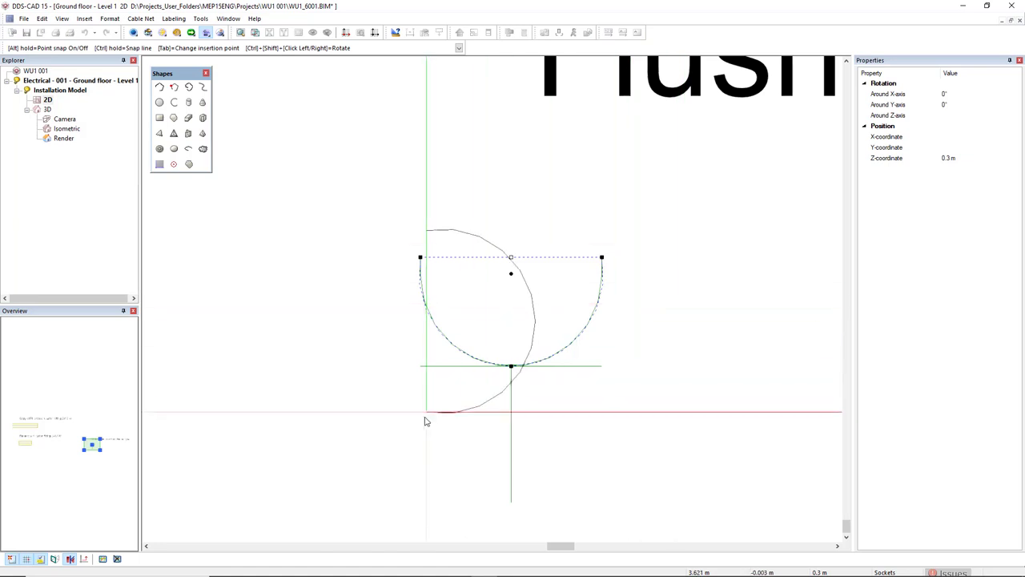
- Paste the copy lower left, then move its base midpoint onto the socket point below
left_click(405, 423)
key("Escape")
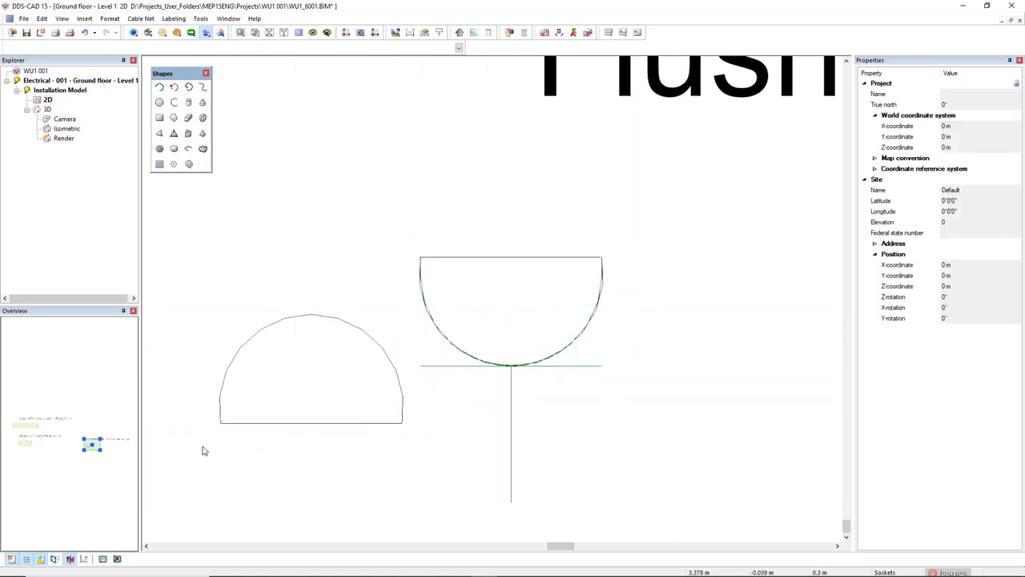
left_click_drag(202, 451, 422, 273)
right_click(344, 234)
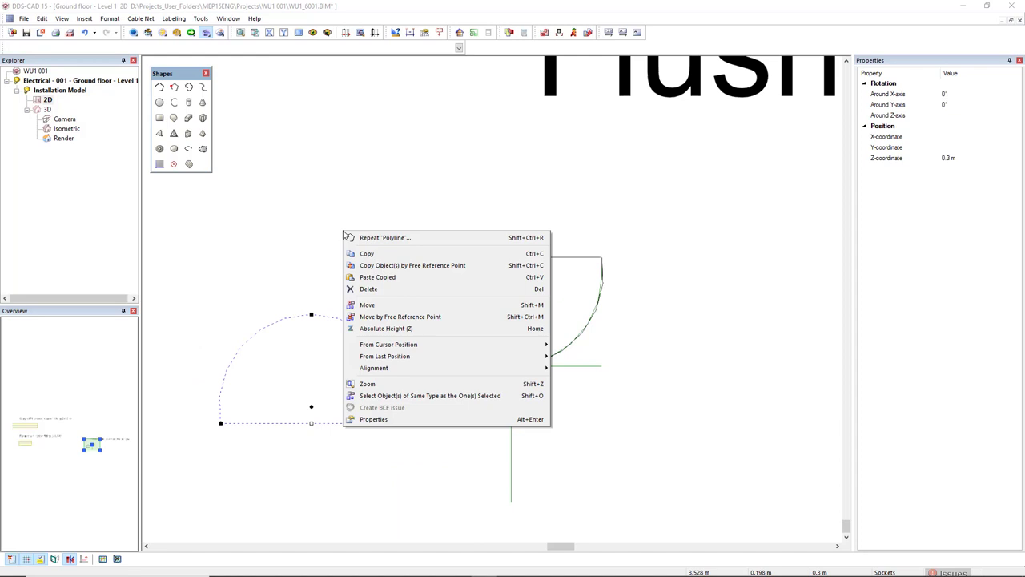
left_click(439, 317)
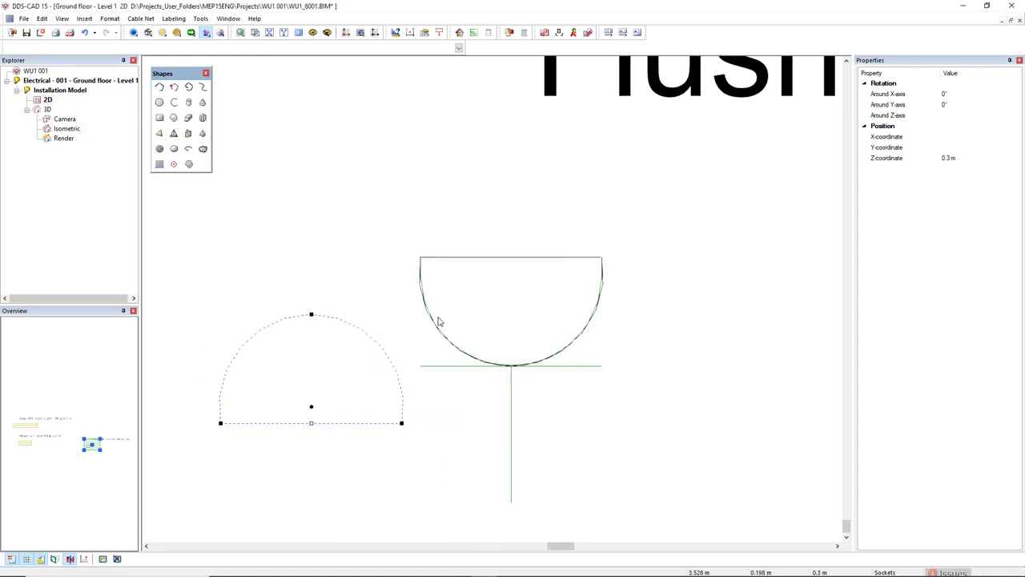
left_click(311, 423)
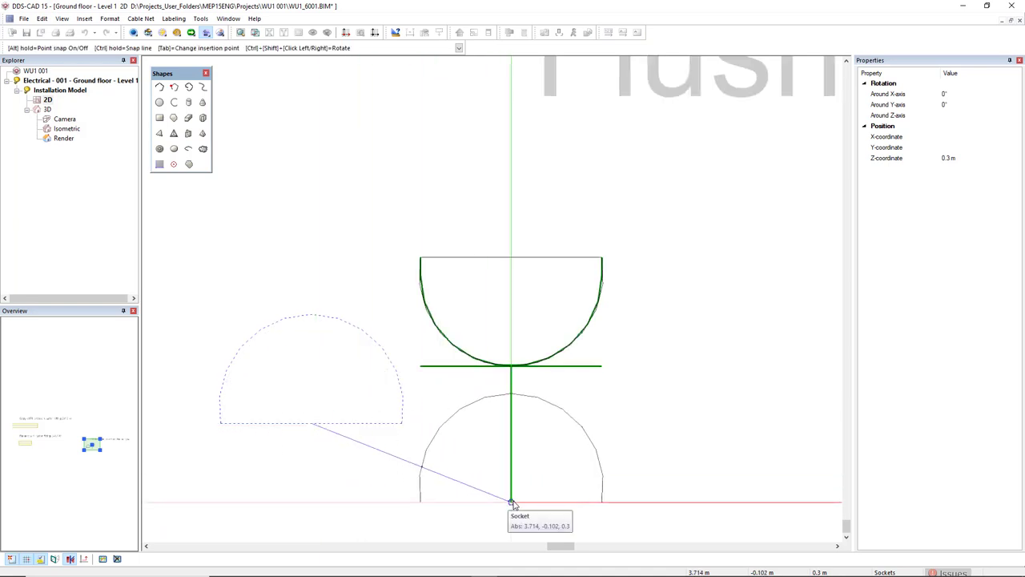
left_click(511, 503)
left_click(394, 400)
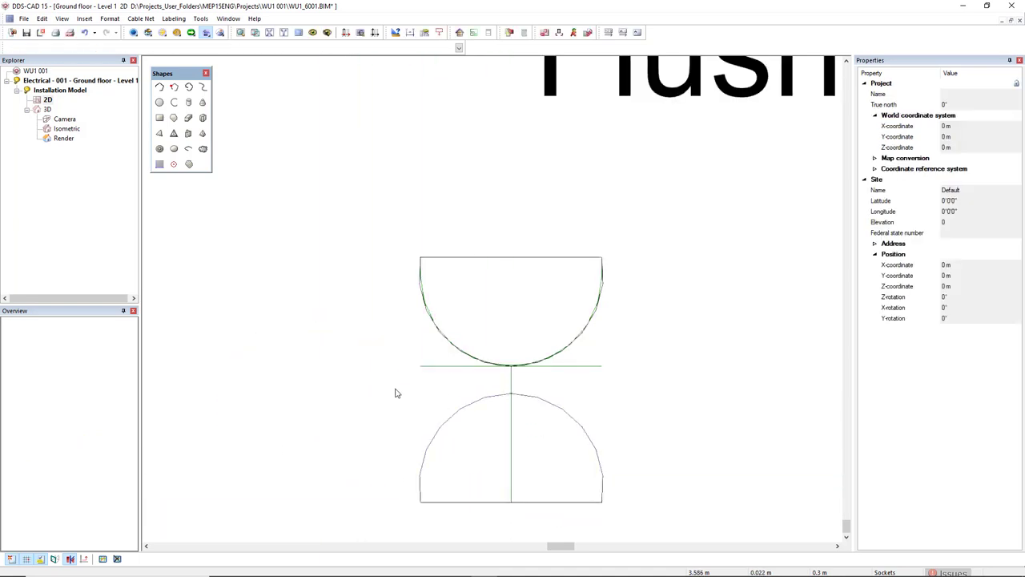
- Draw a vertical line from the lower dome's top to the upper shape's top midpoint
left_click(423, 290)
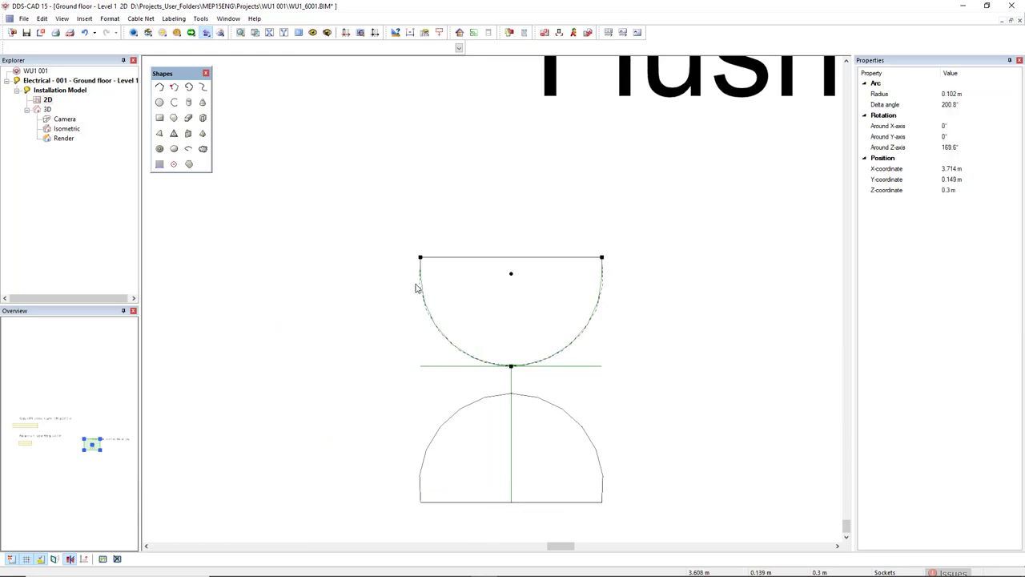
left_click(366, 339)
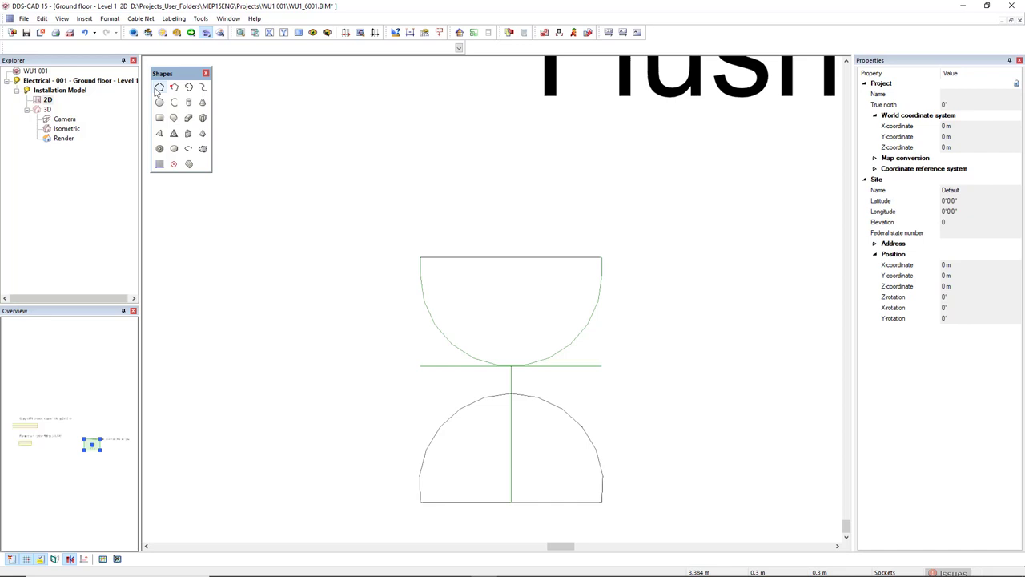
left_click(159, 87)
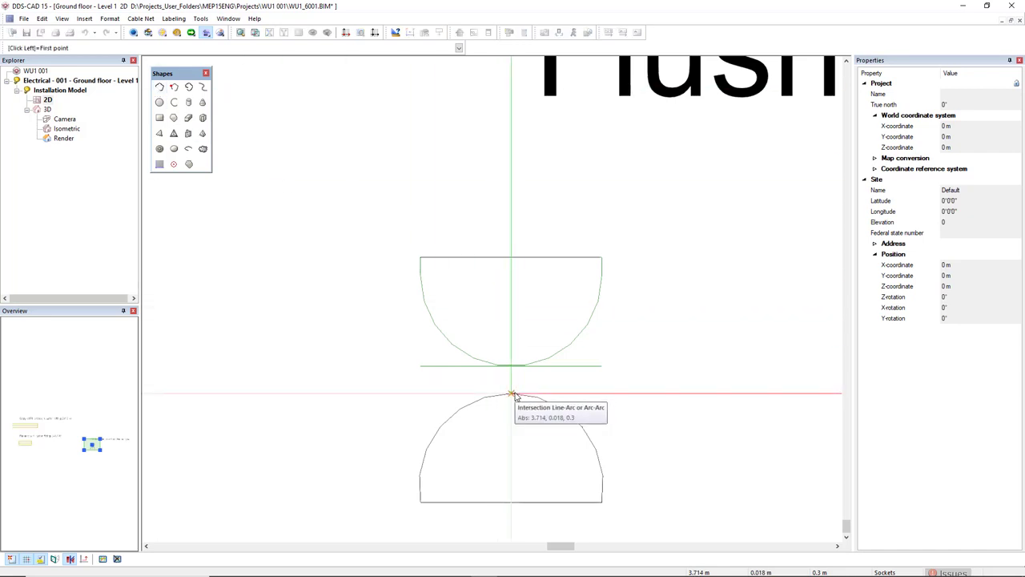
left_click(512, 395)
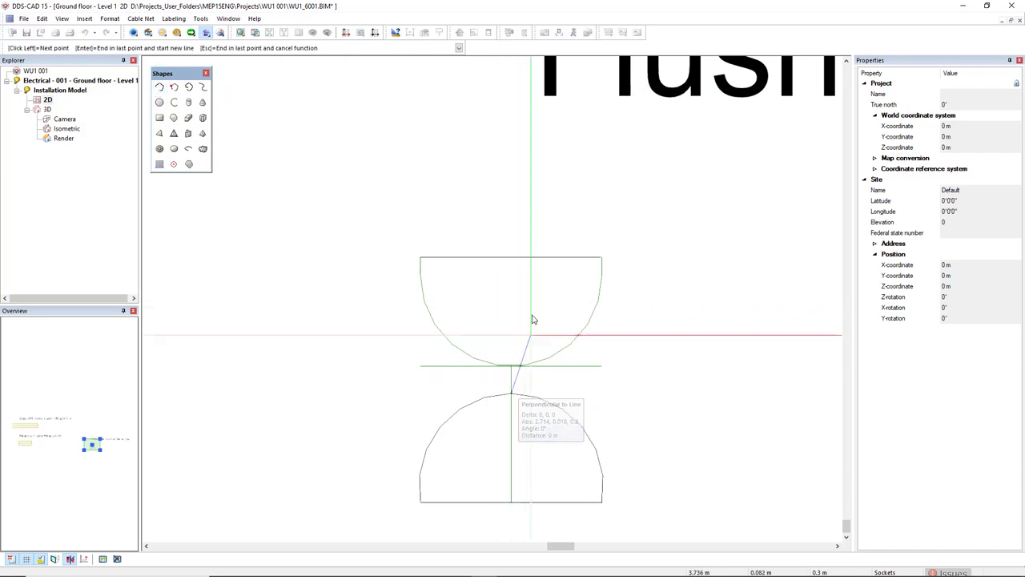
left_click(511, 258)
key("Escape")
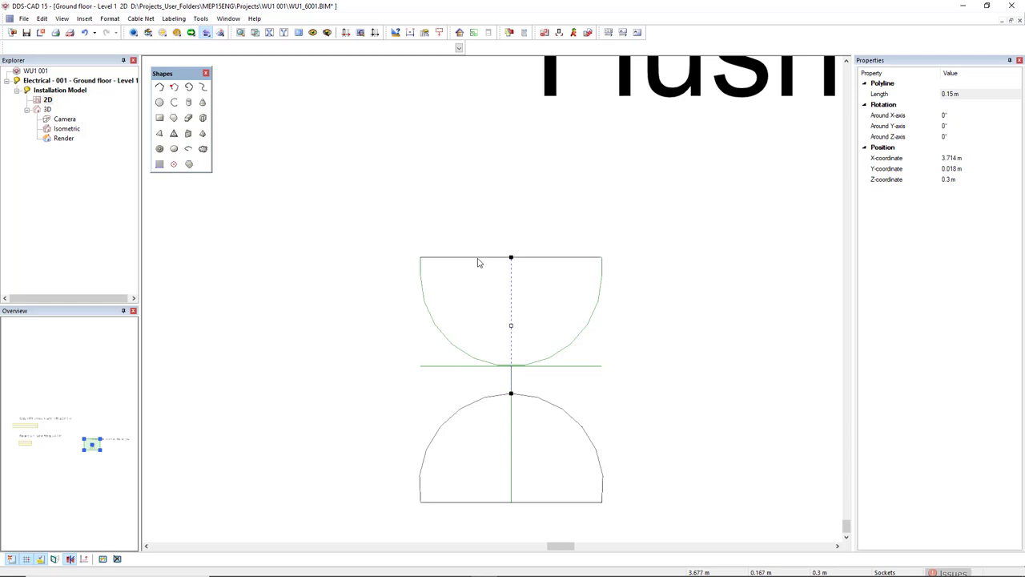
- Delete the upper shape's top line, its arc and the Flush text
left_click(479, 259)
key("Delete")
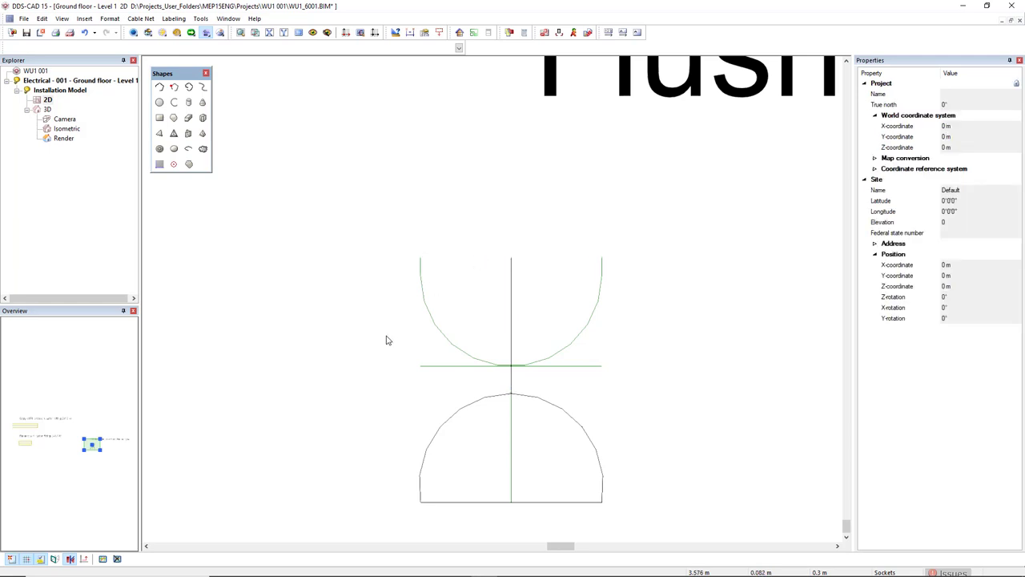
left_click(440, 334)
key("Delete")
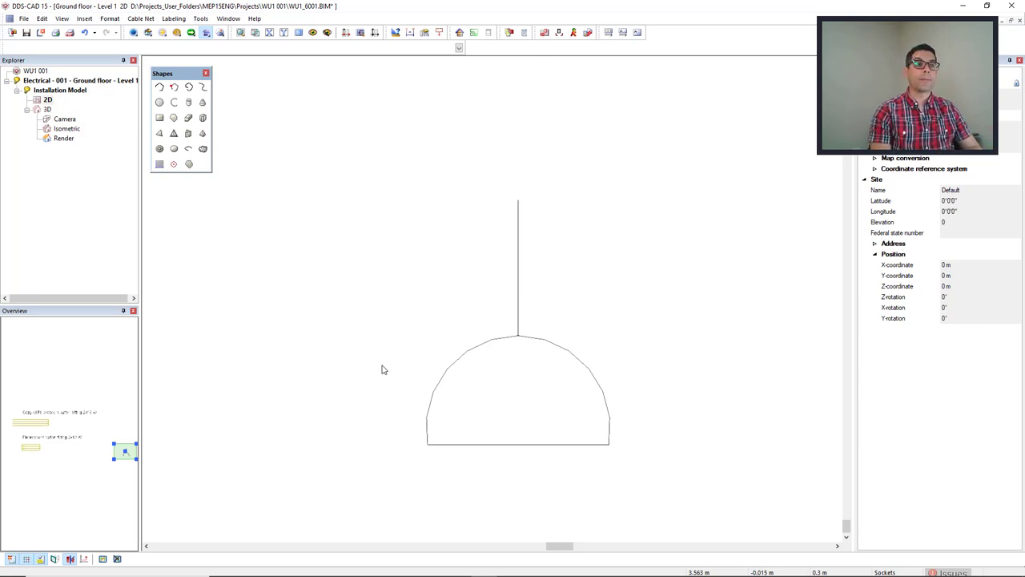
- Select the dome-and-stem shape, then open a new ausocket drawing from the user directory
left_click_drag(390, 482, 715, 178)
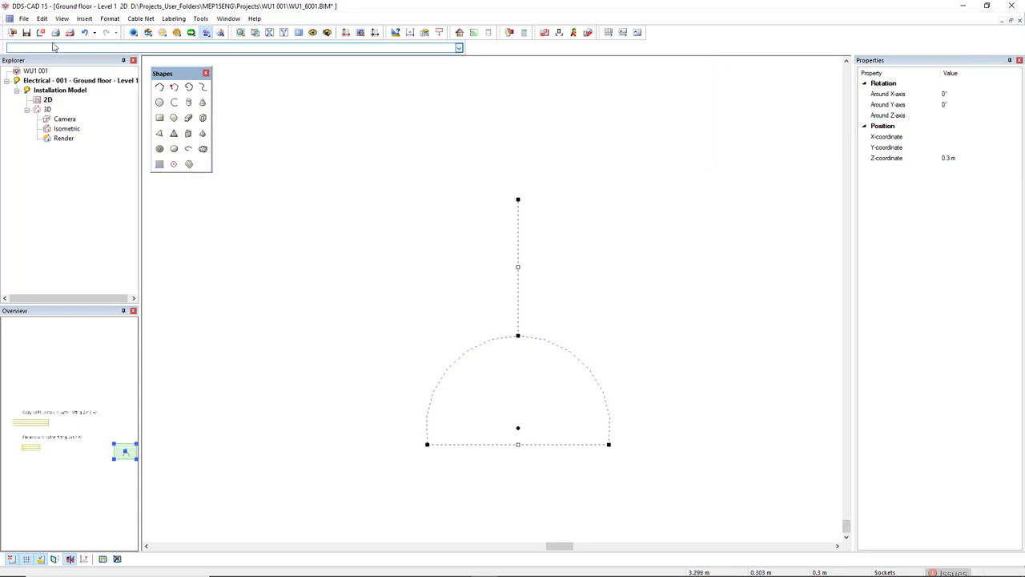
left_click(11, 36)
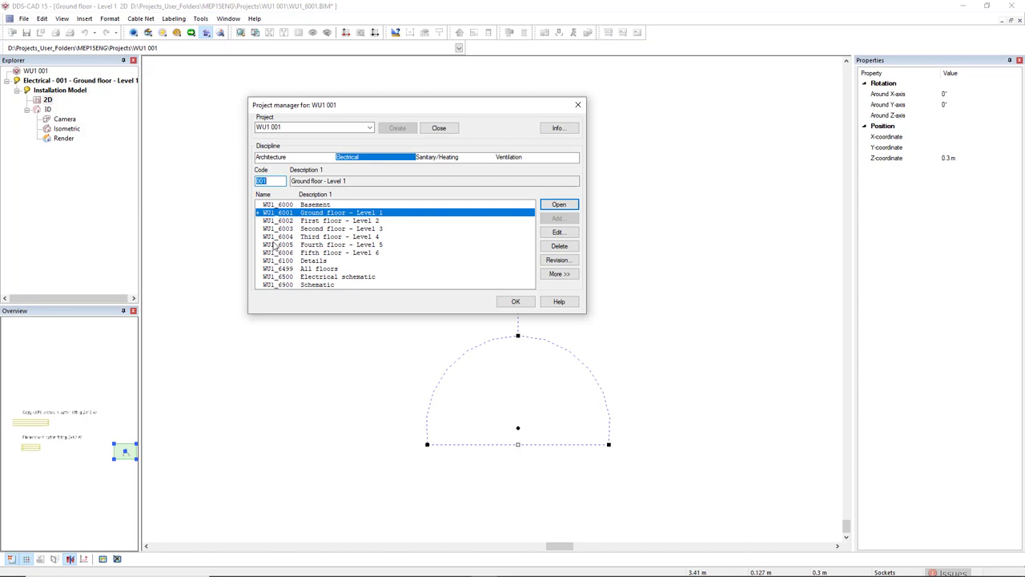
left_click(561, 275)
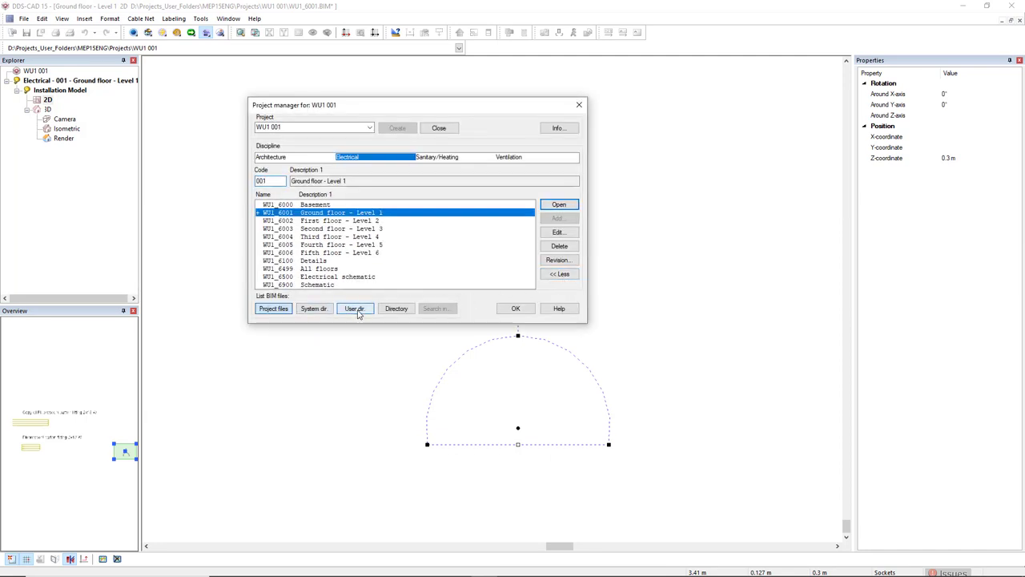
left_click(355, 309)
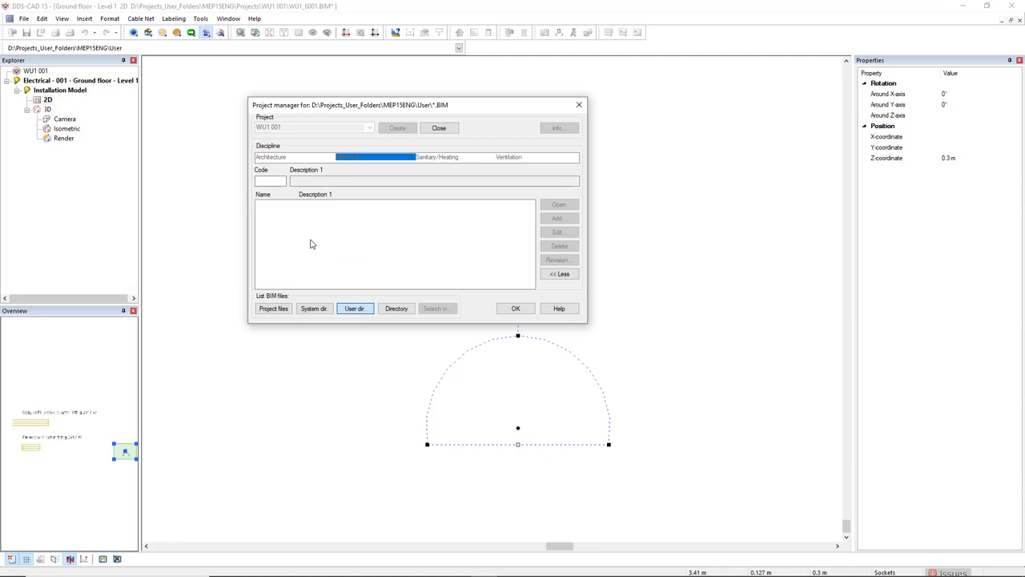
left_click(273, 181)
type("ausocket")
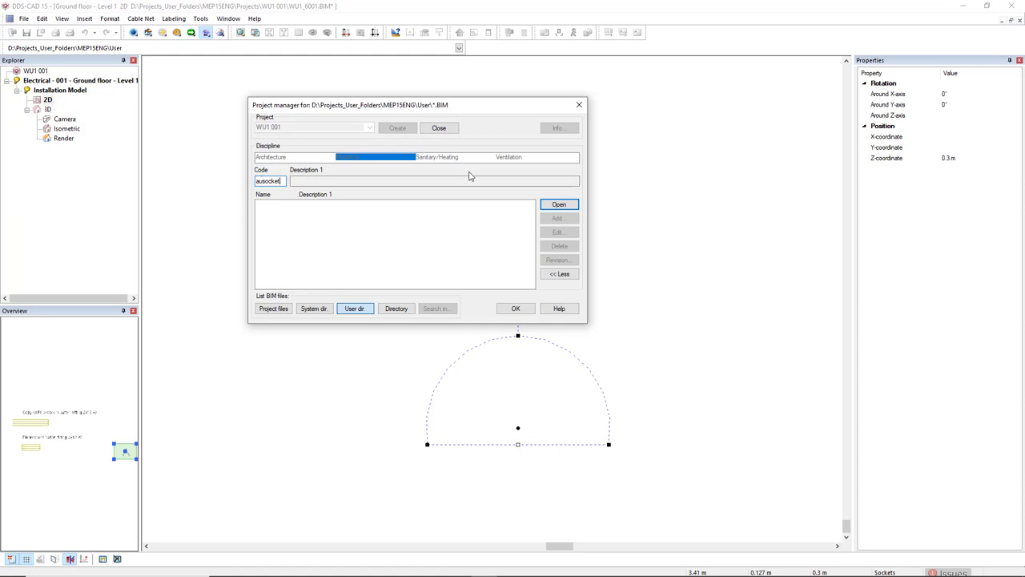
left_click(559, 205)
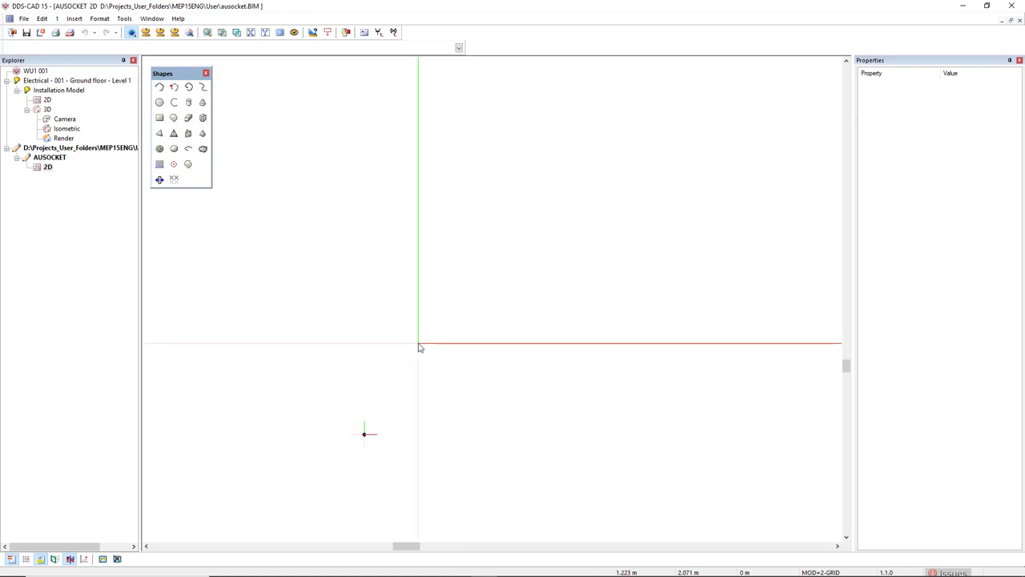
- Paste the dome-and-stem shape into AUSOCKET and move its base midpoint onto the origin
middle_click_drag(397, 397, 427, 273)
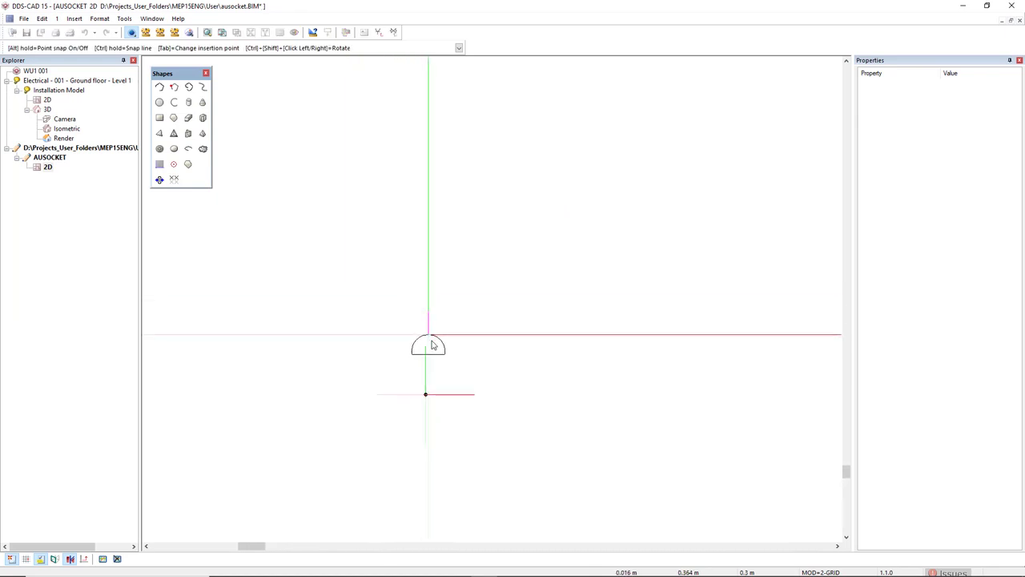
scroll(431, 338, "up", 3)
middle_click_drag(478, 366, 520, 331)
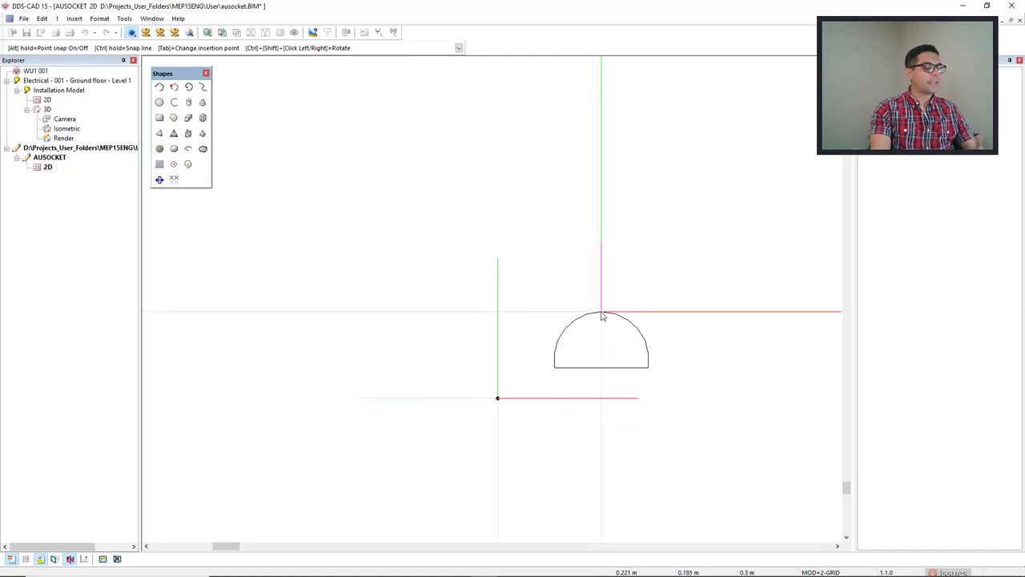
left_click(602, 312)
left_click_drag(542, 385, 702, 219)
right_click(703, 218)
left_click(731, 285)
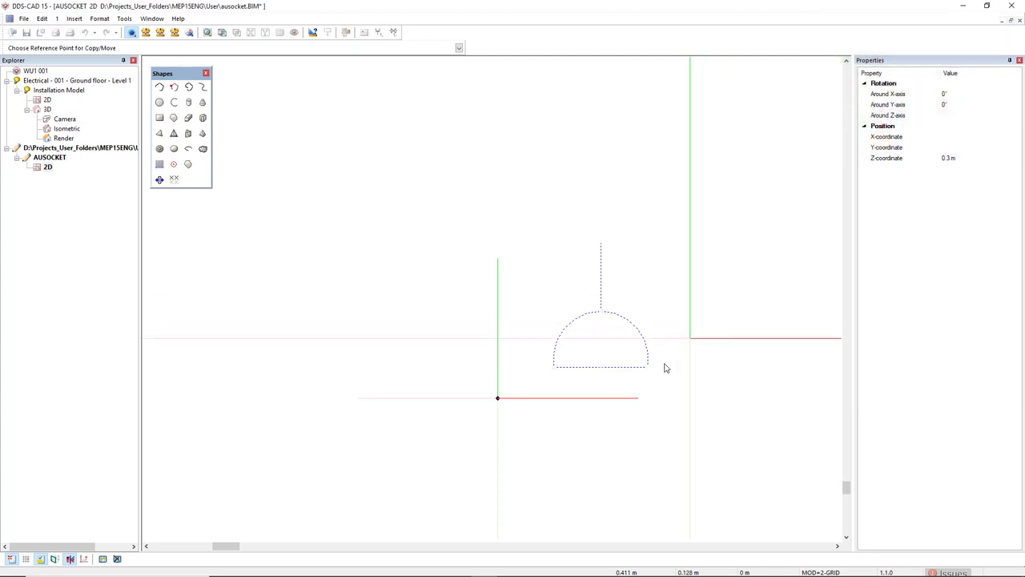
scroll(494, 407, "up", 2)
scroll(505, 395, "up", 2)
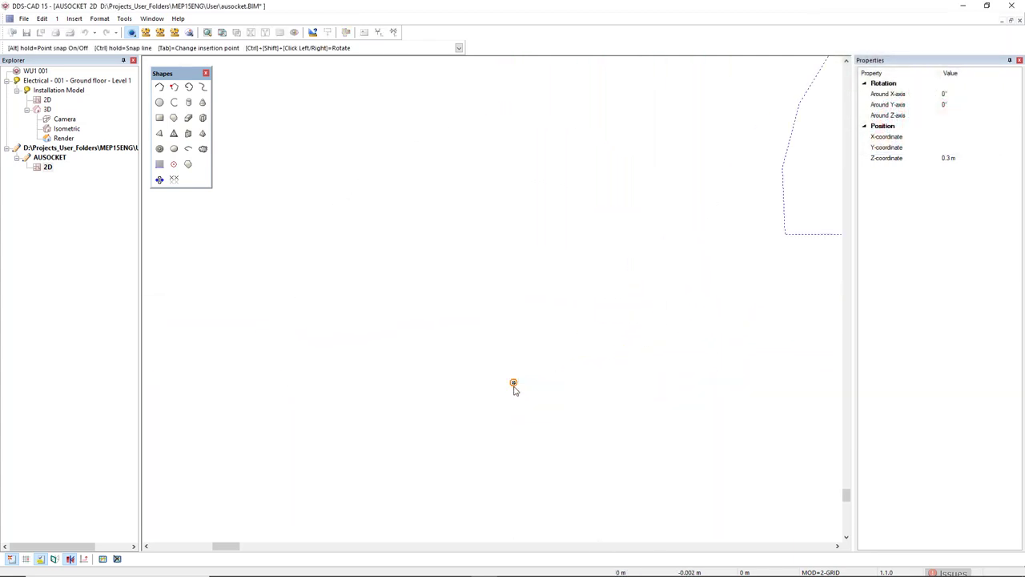
left_click(515, 384)
scroll(506, 440, "down", 2)
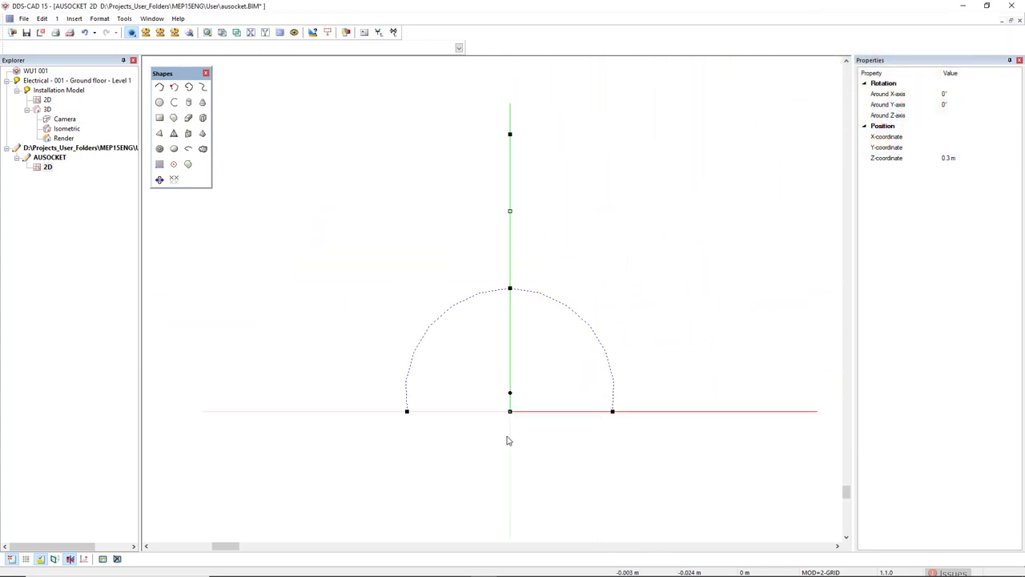
key("Escape")
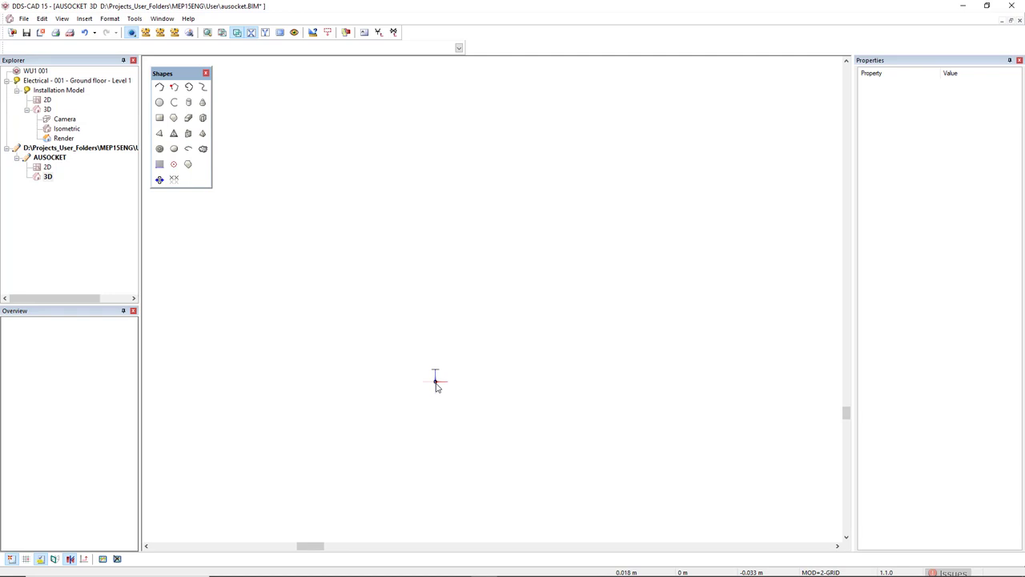
- Change the top bar's Z-coordinate from 0.3 m to 0 in the Properties panel
scroll(435, 385, "up", 10)
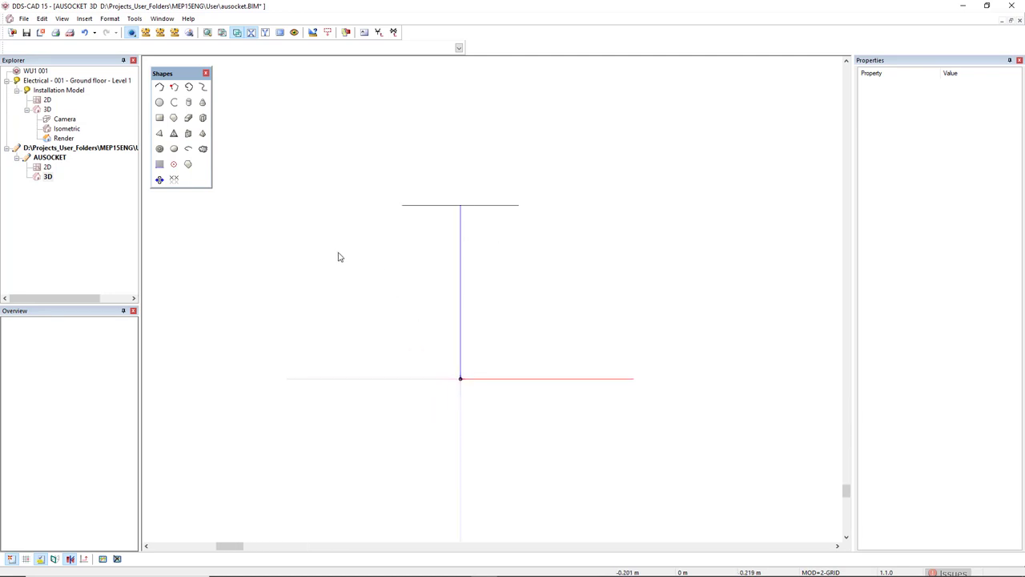
left_click_drag(338, 256, 624, 128)
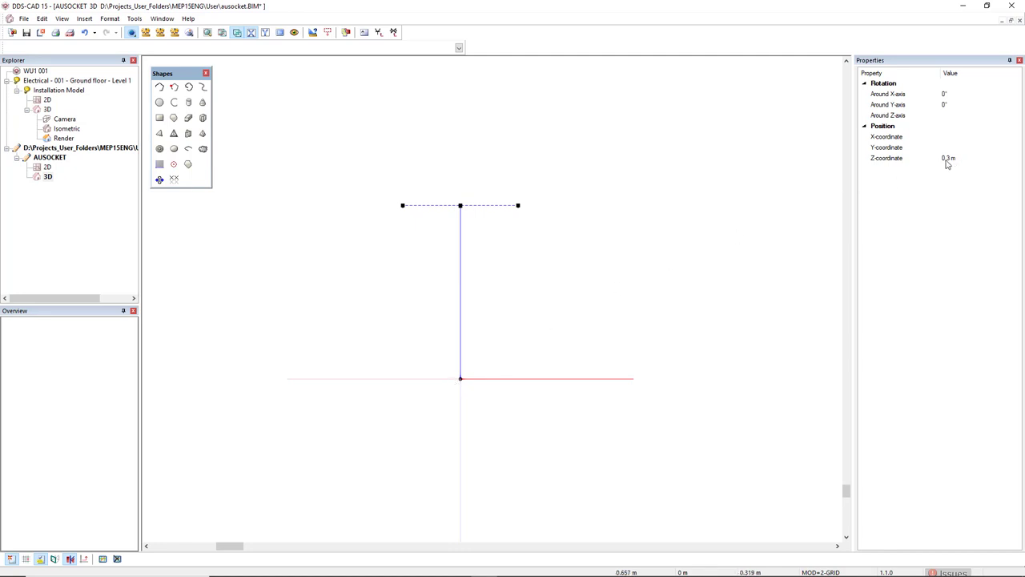
left_click(889, 161)
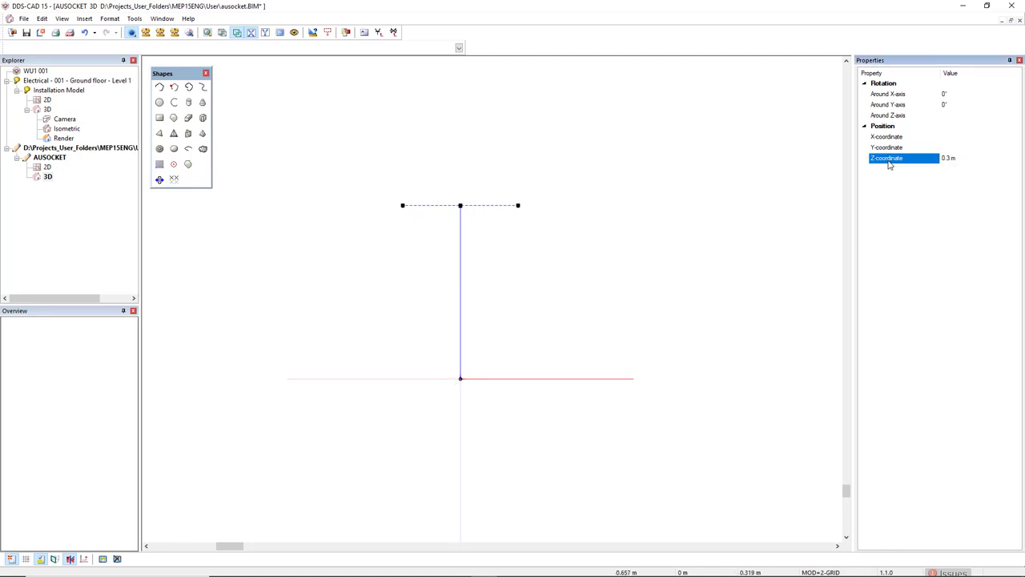
left_click(959, 159)
type("0")
key("Return")
left_click(566, 331)
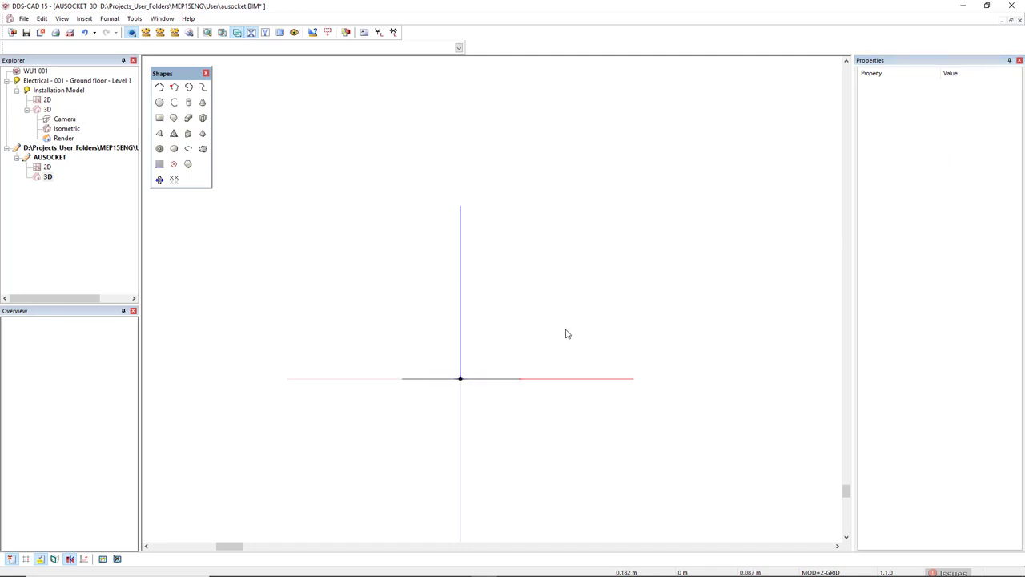
- Open AUSOCKET's 2D symbol and check the dome's DdsPrimitive position and attribute settings unchanged
double_click(48, 167)
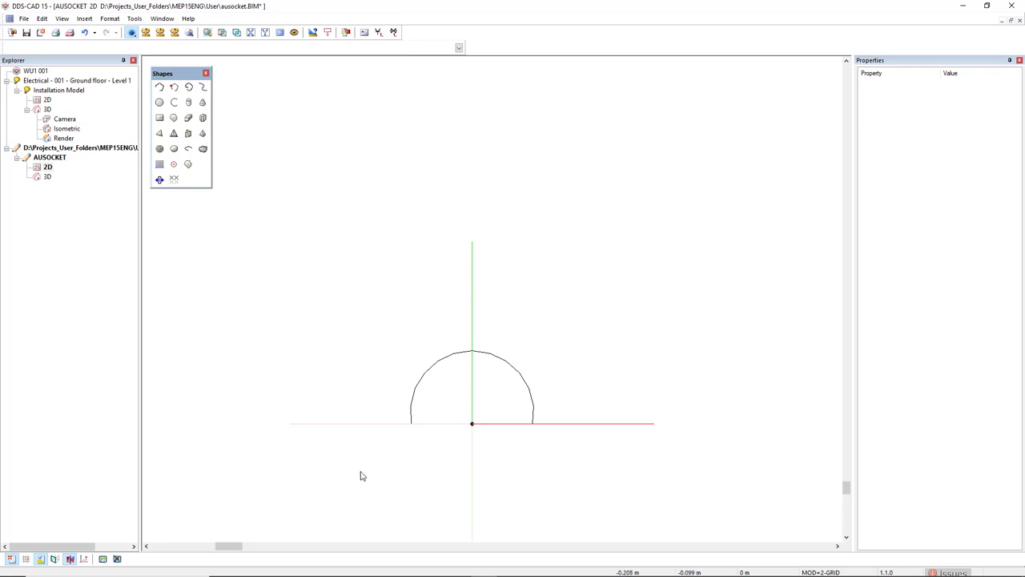
left_click_drag(345, 483, 629, 161)
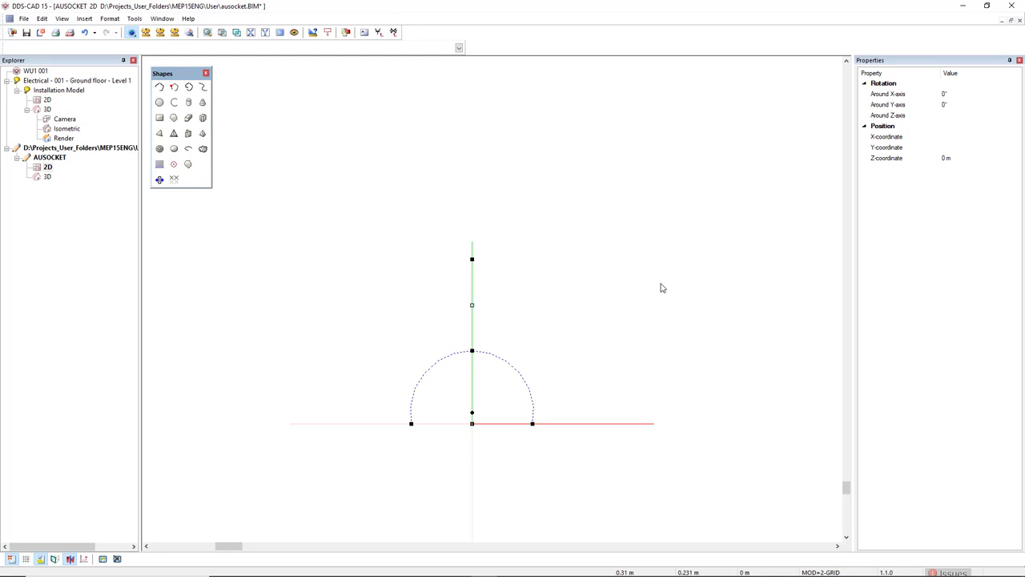
key("Return")
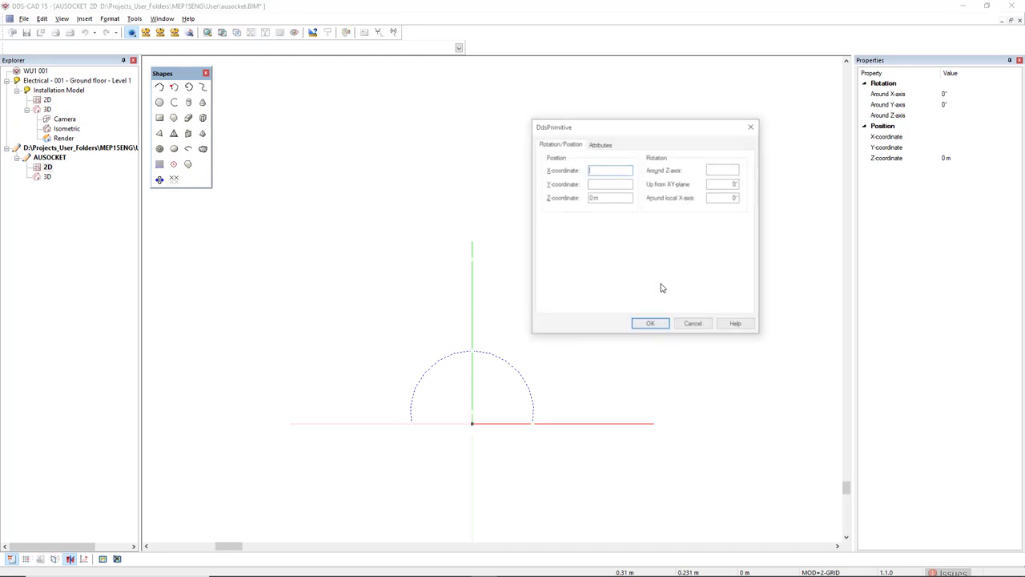
left_click(606, 144)
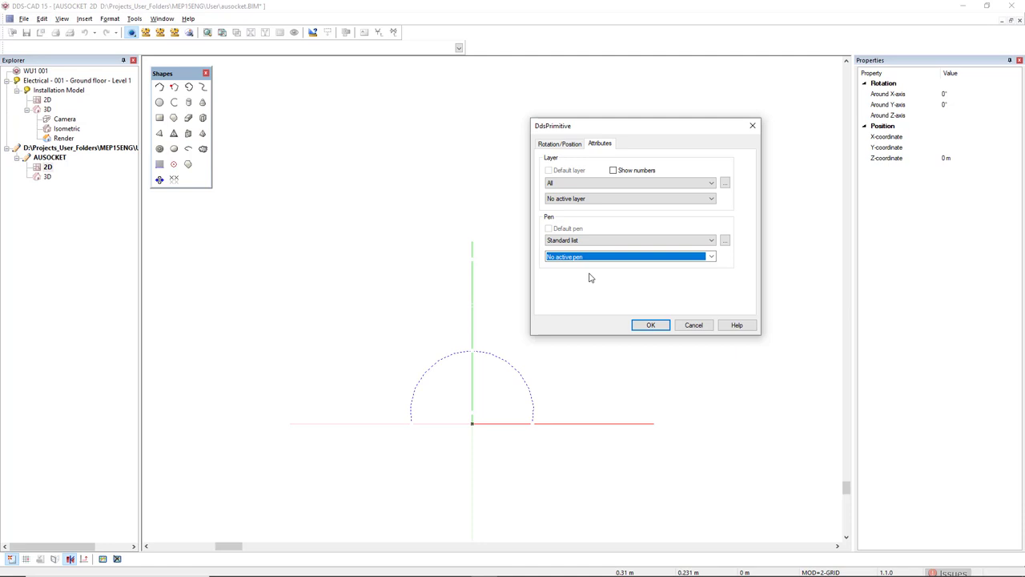
left_click(658, 327)
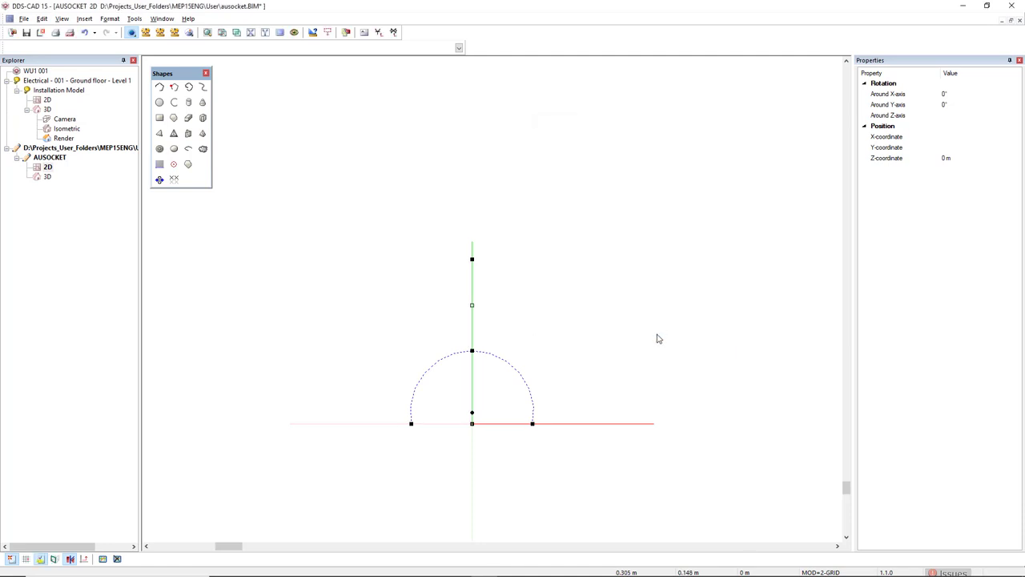
- Start a circle in the AUSOCKET symbol with its centre placed relative to the origin
left_click(656, 339)
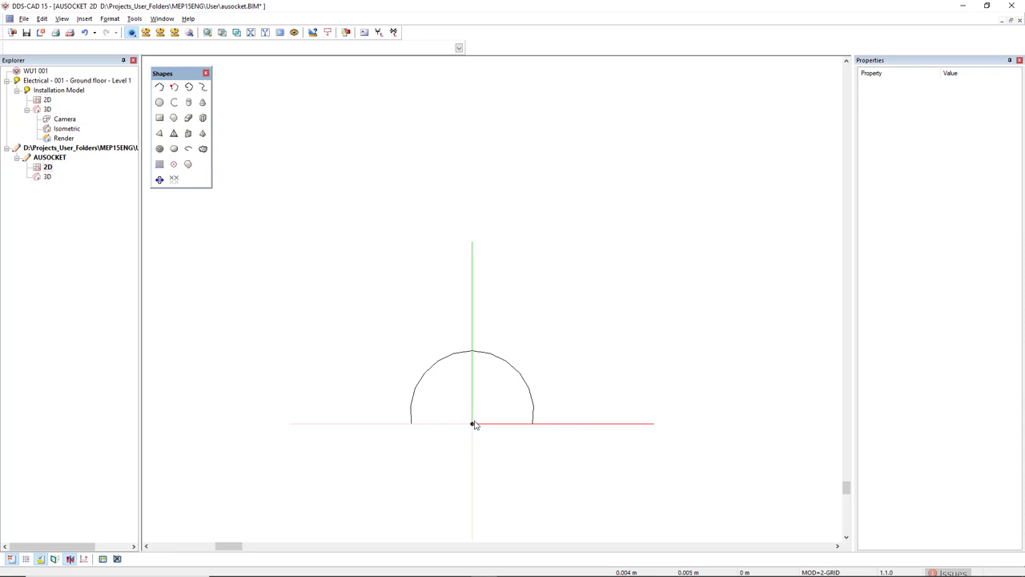
scroll(474, 443, "up", 3)
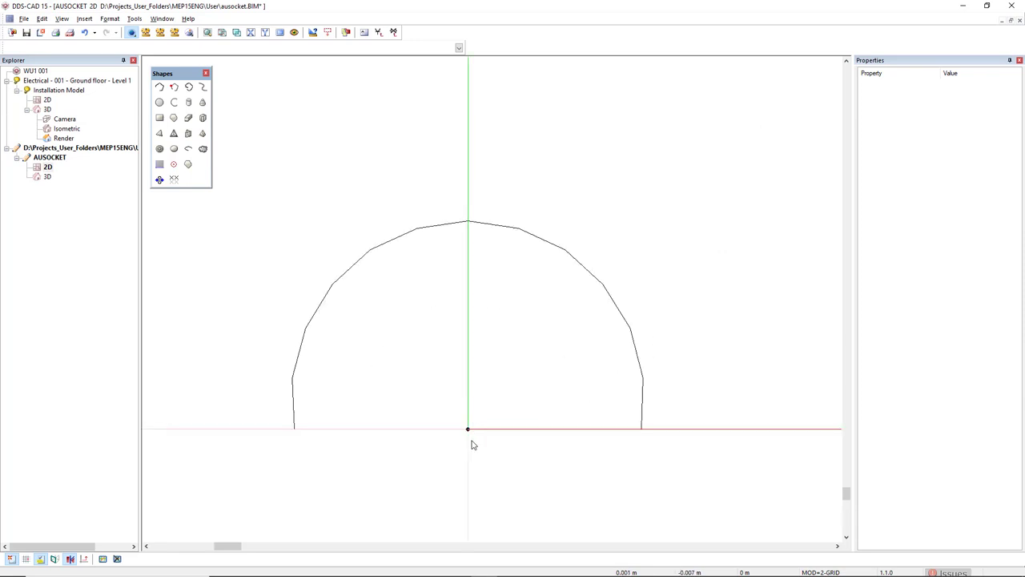
left_click(159, 102)
left_click(504, 393)
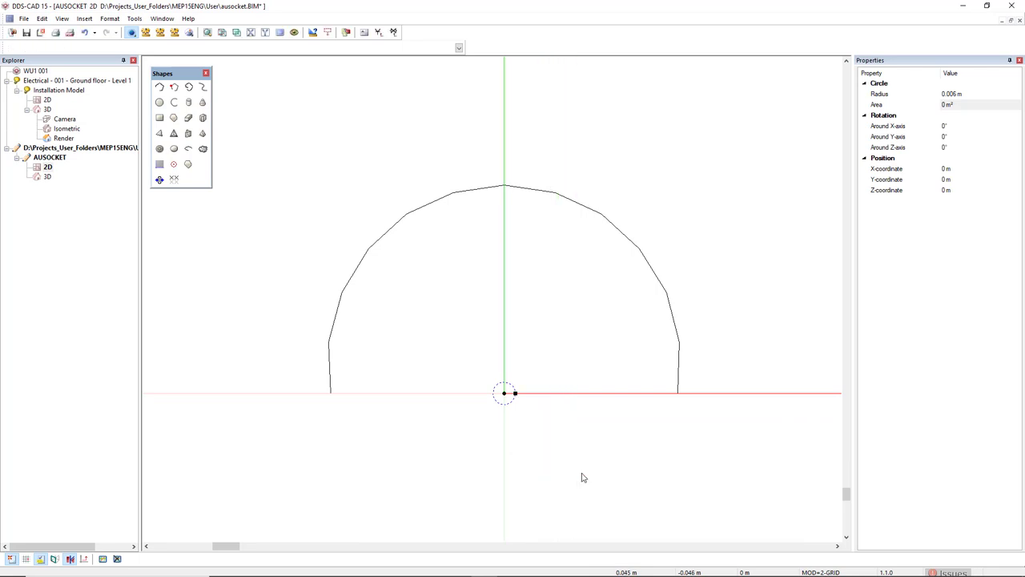
key("r")
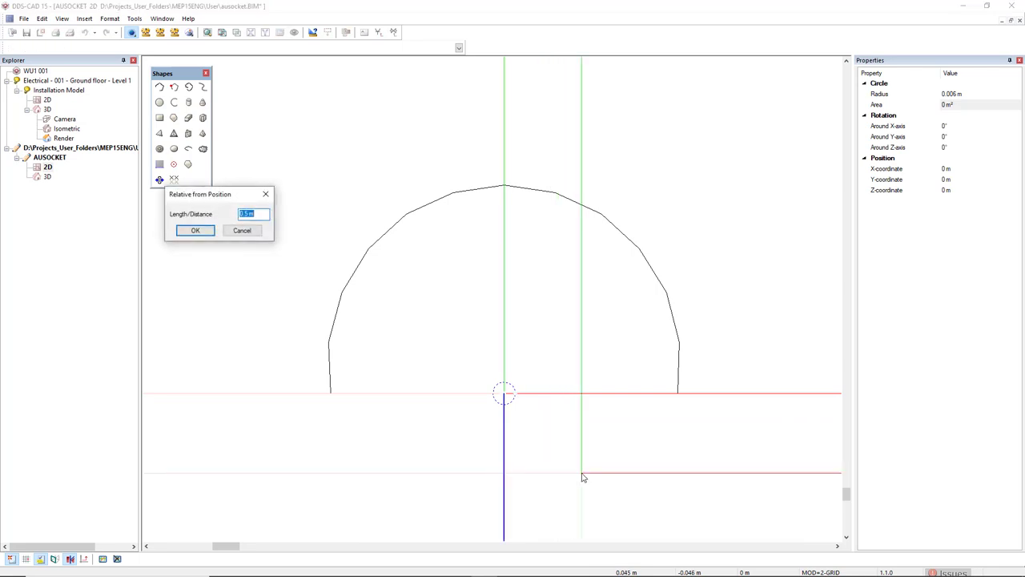
middle_click_drag(568, 449, 632, 398)
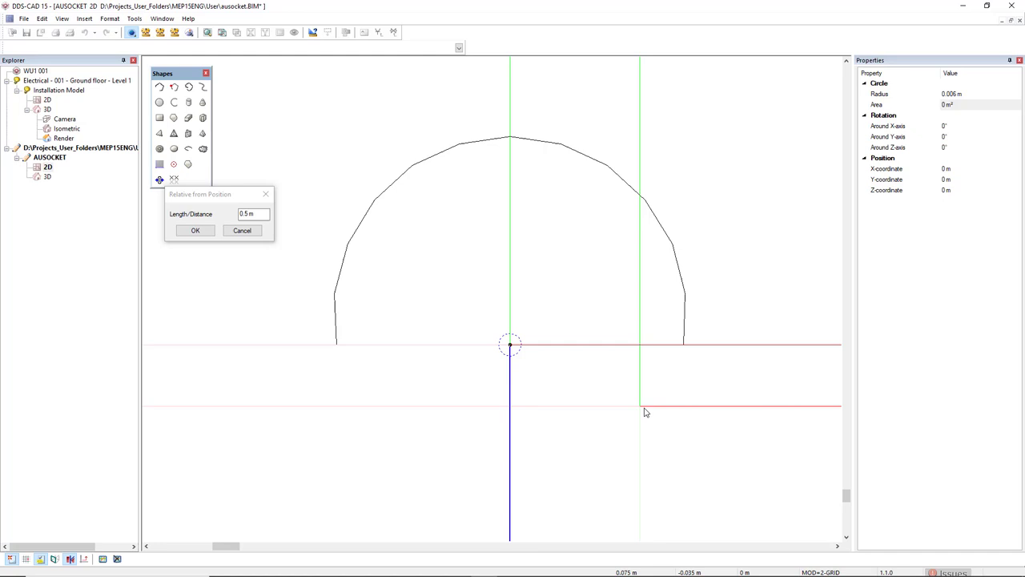
- Offset the centre 0.02 m below the origin and finish the 0.006 m radius circle
left_click(259, 214)
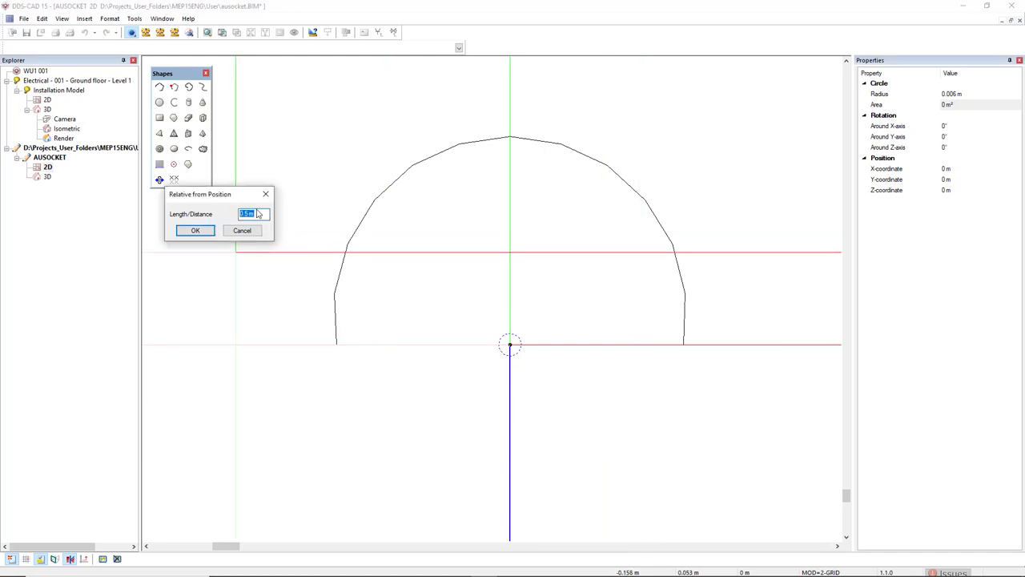
type("2")
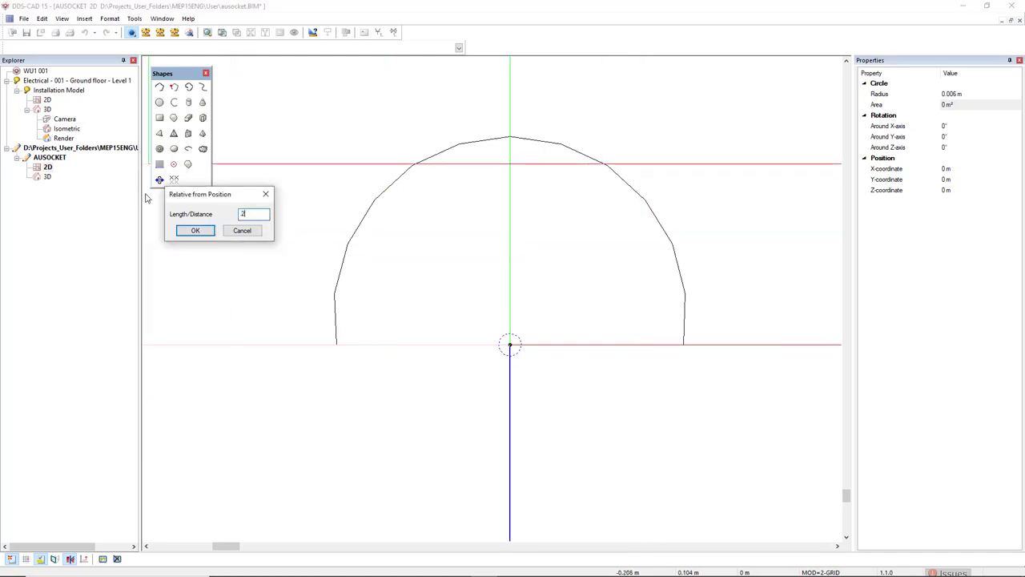
key("BackSpace")
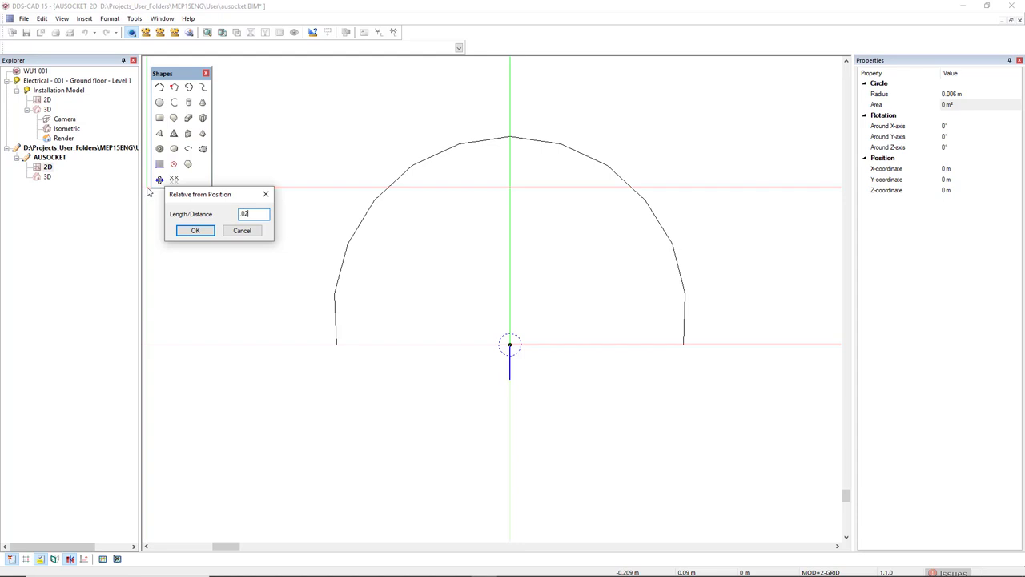
type("0.02")
left_click(196, 229)
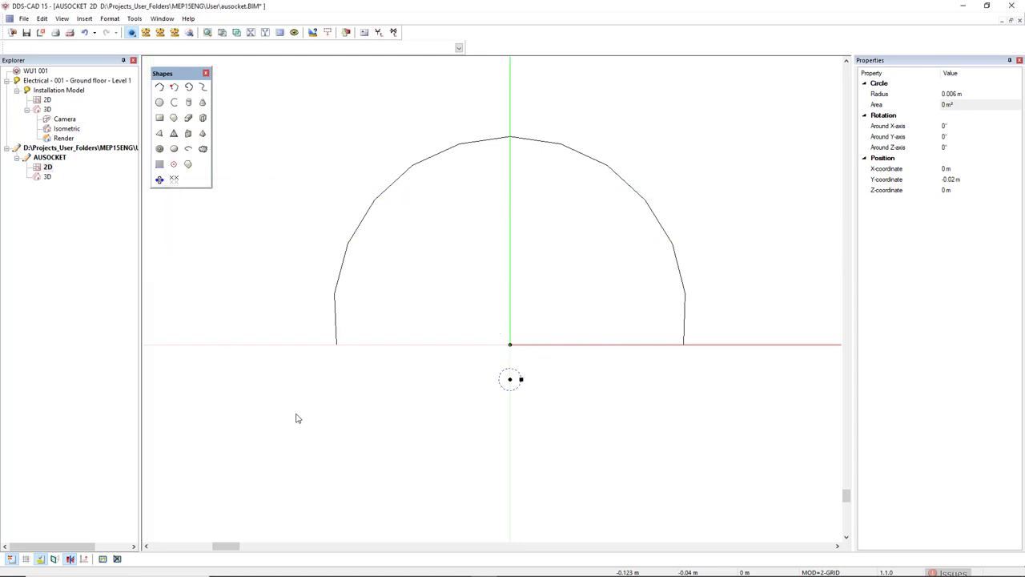
key("Escape")
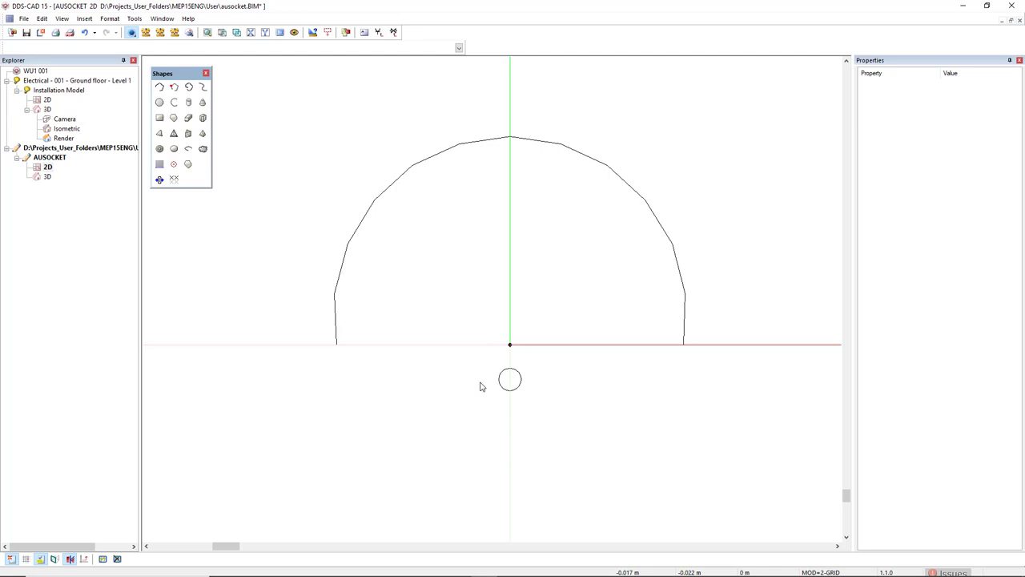
scroll(510, 380, "down", 1)
middle_click_drag(451, 403, 442, 436)
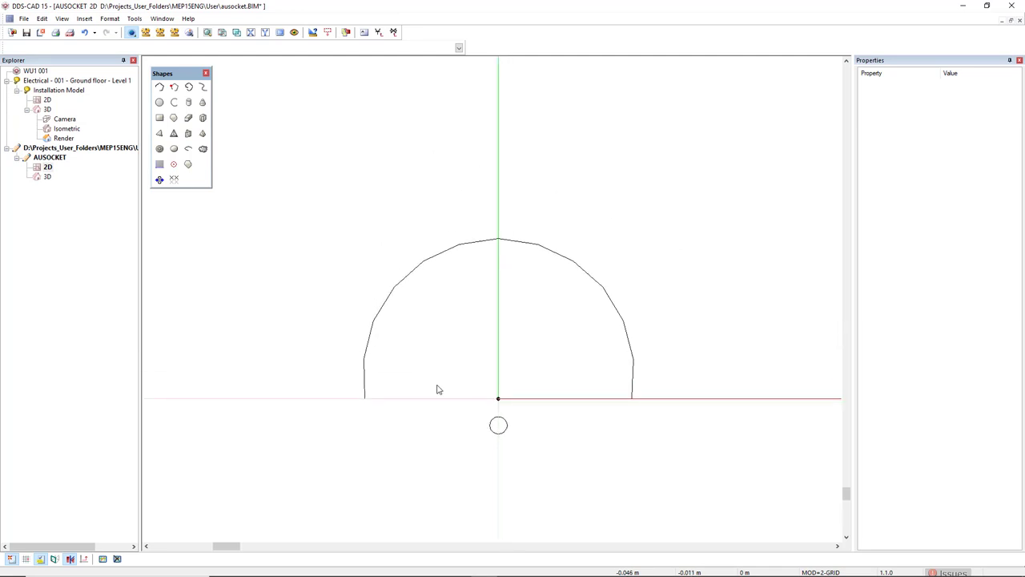
- Place a Type 1 EP connection point at the circle centre (X 0, Y -0.02, Z 0)
left_click(380, 33)
scroll(488, 436, "up", 4)
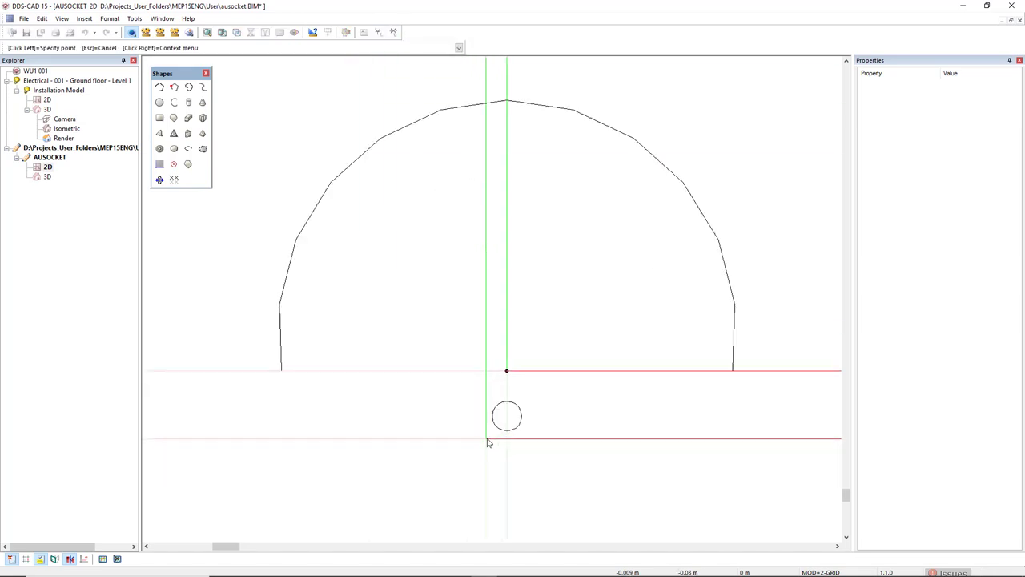
left_click(521, 405)
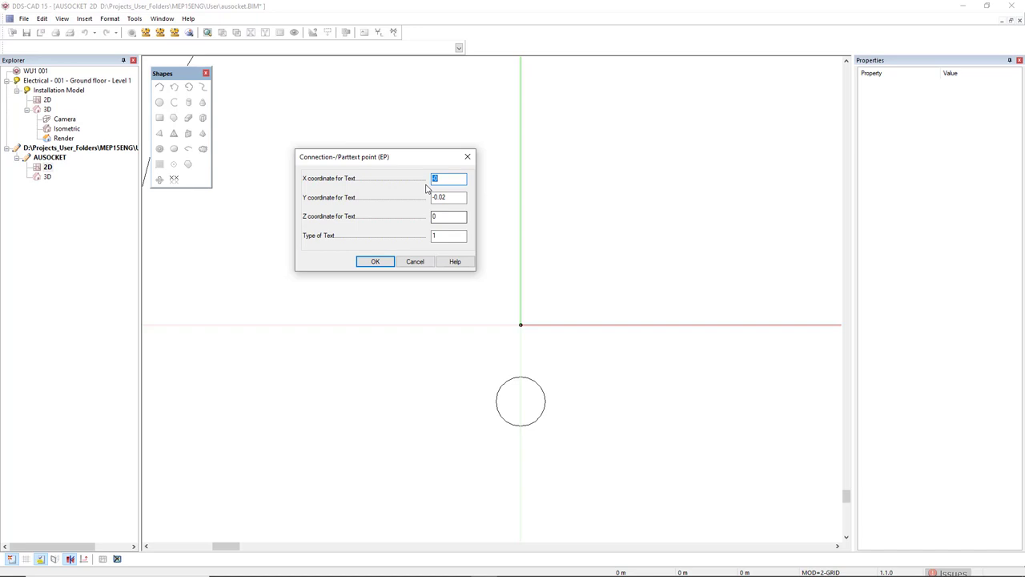
left_click(376, 261)
scroll(334, 451, "down", 3)
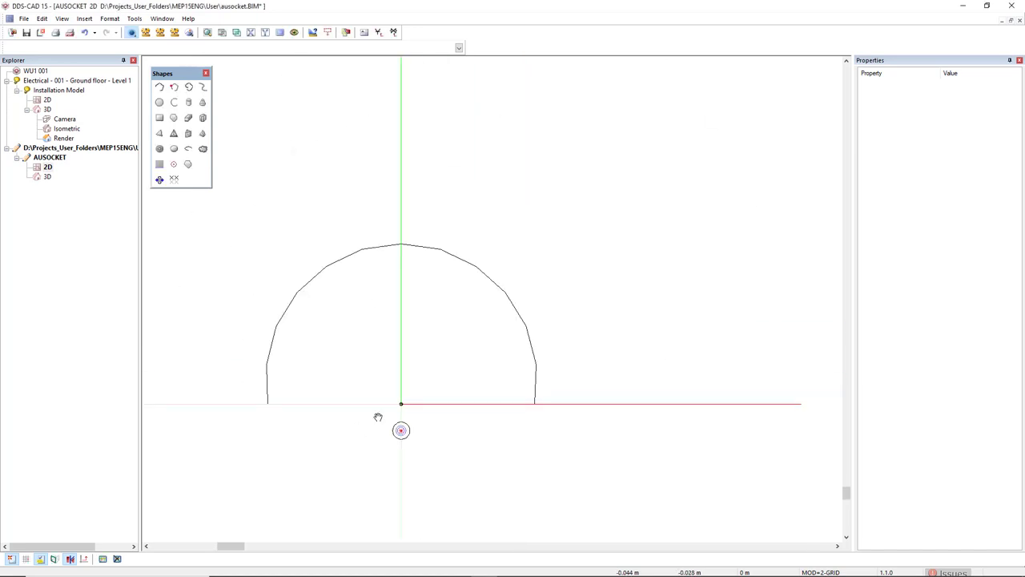
scroll(382, 443, "down", 2)
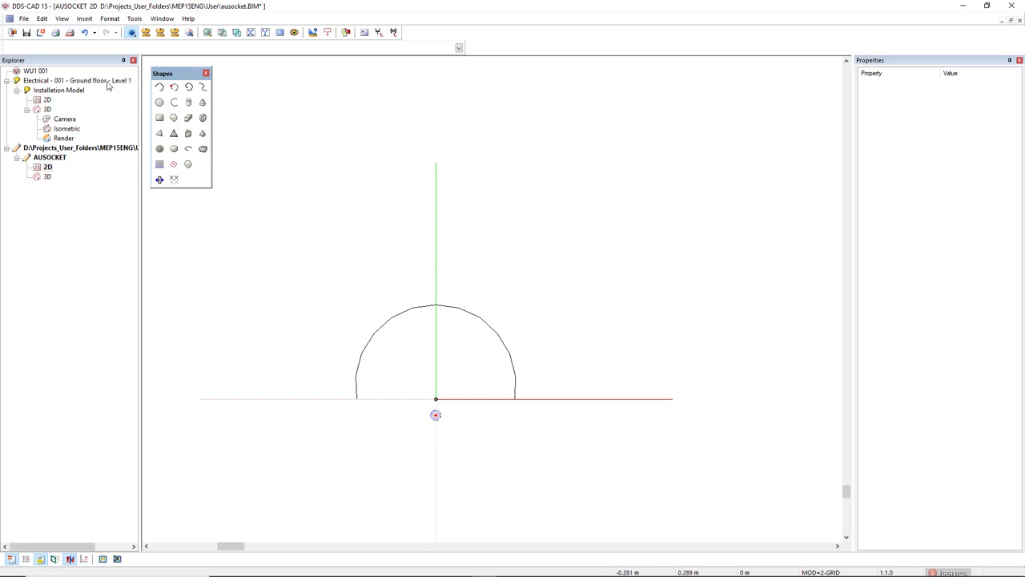
- Open the ground-floor plan, delete the lamp symbol, and open the socket Product Database
double_click(48, 101)
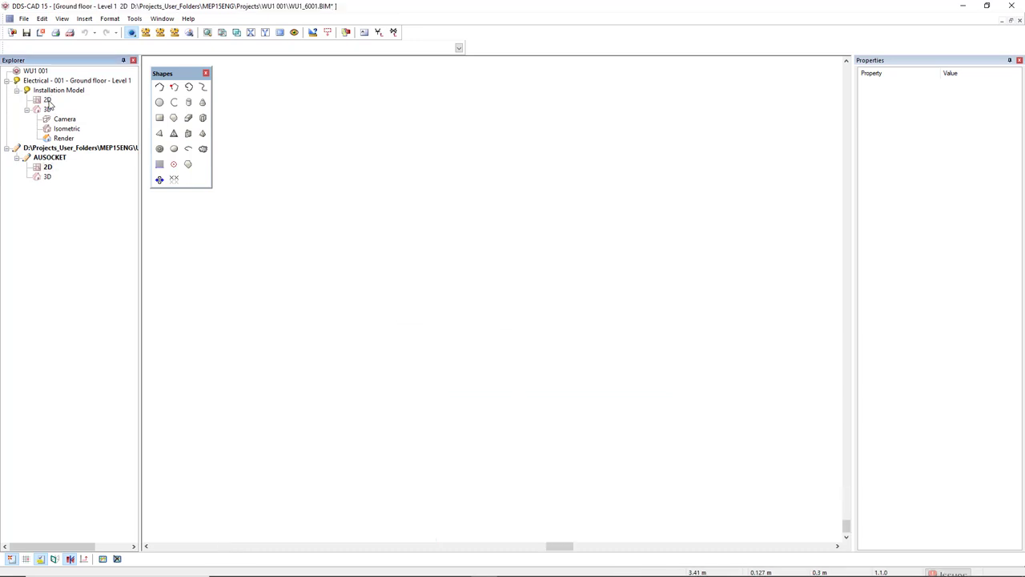
scroll(365, 410, "down", 2)
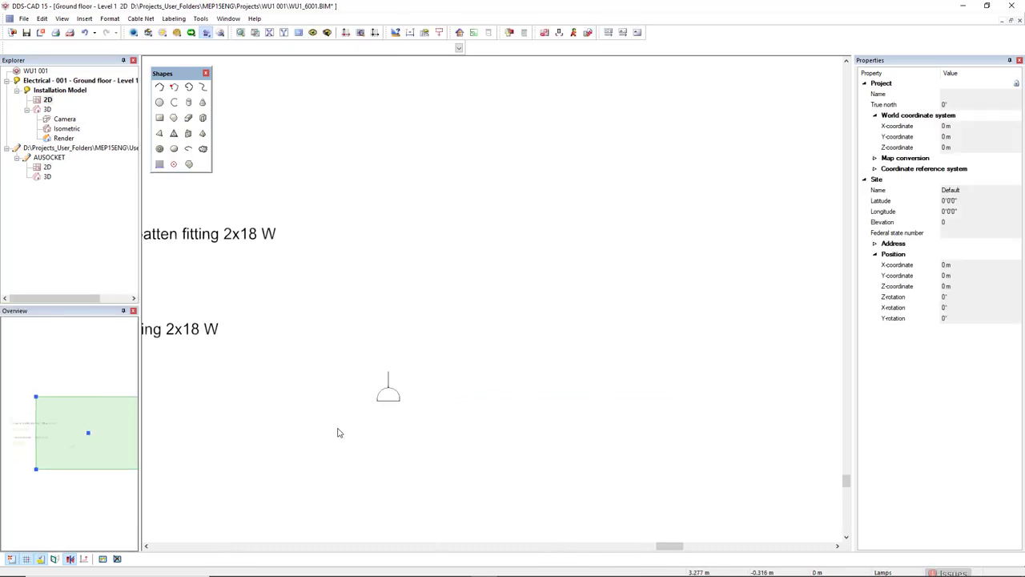
left_click_drag(336, 428, 444, 362)
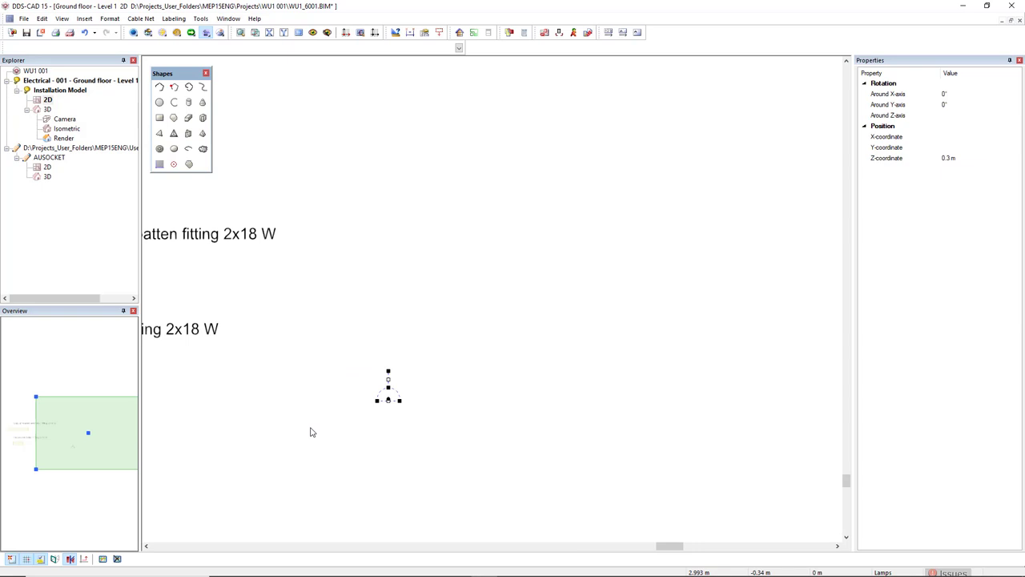
key("Delete")
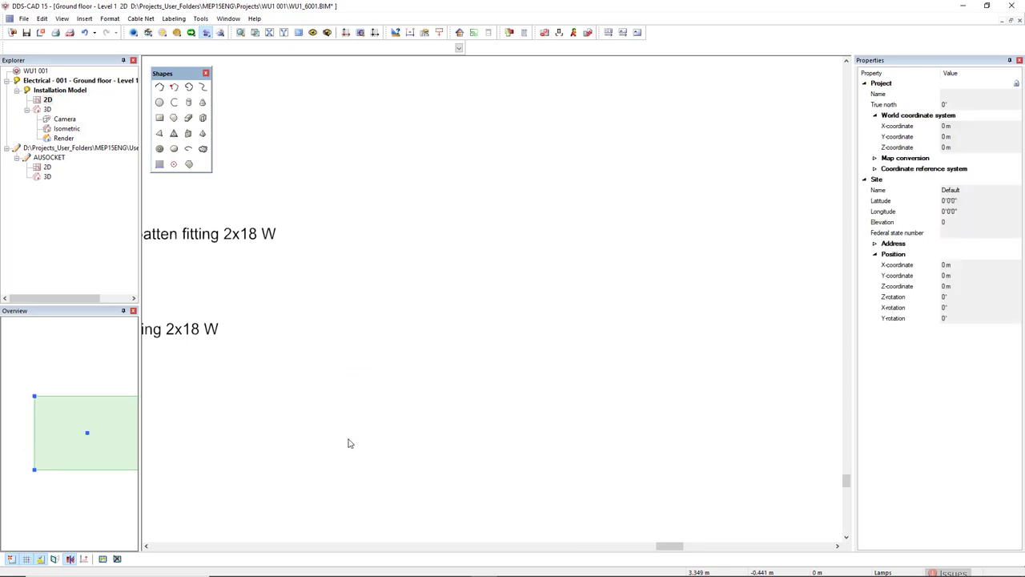
left_click(134, 33)
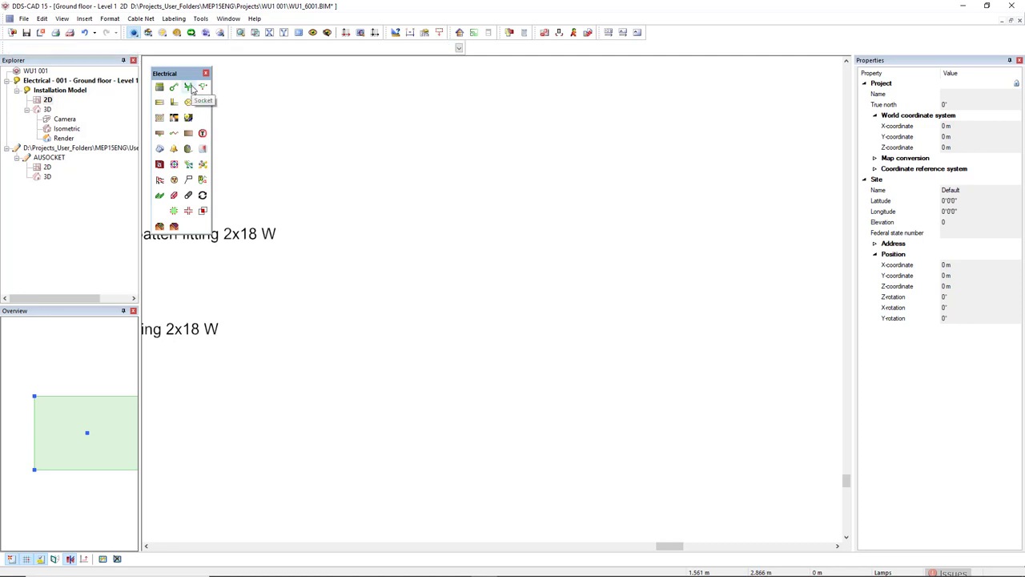
left_click(190, 87)
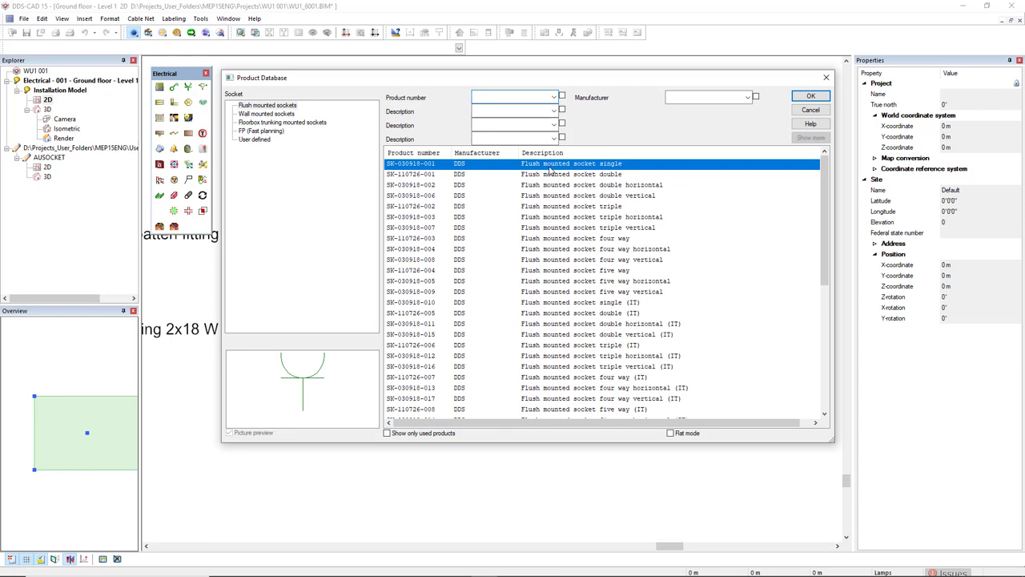
- Copy 'Flush mounted socket single' and open the copy in Change Product
right_click(550, 169)
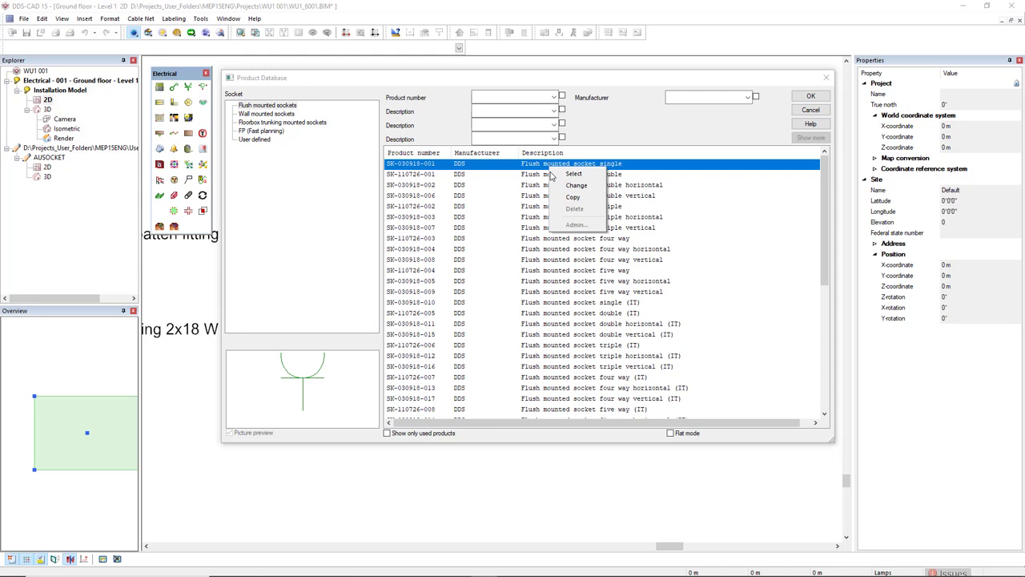
left_click(573, 197)
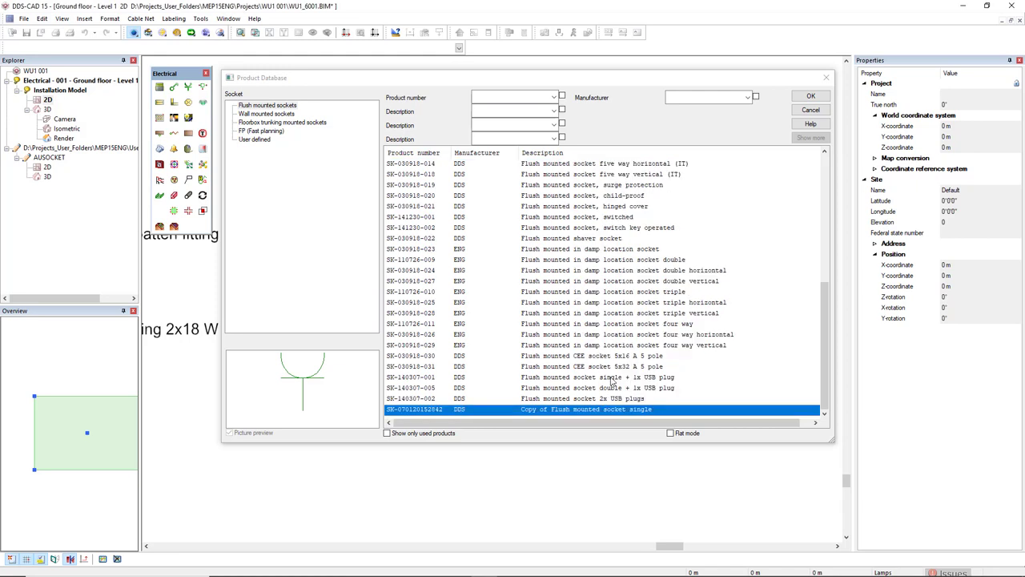
right_click(554, 412)
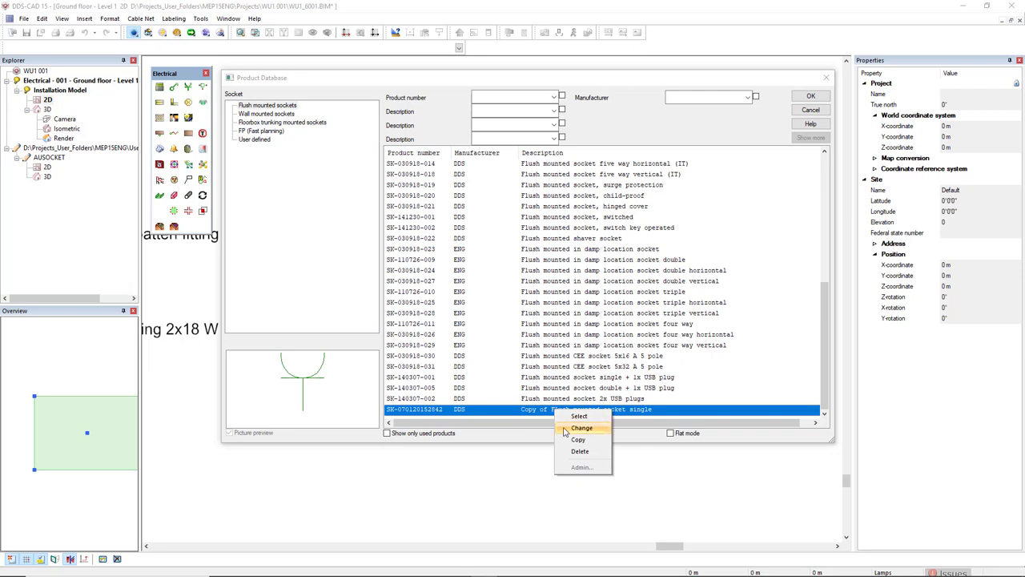
left_click(561, 425)
- Rename the copy 'Australian Flush mounted socket single', with manufacturer FF and external symbol ausocket
double_click(348, 124)
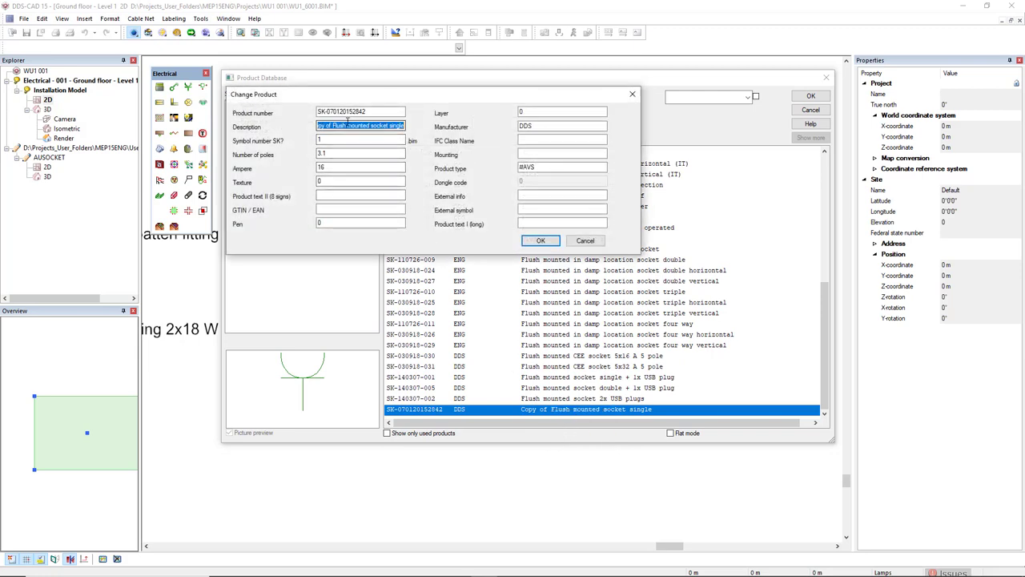
key("Home")
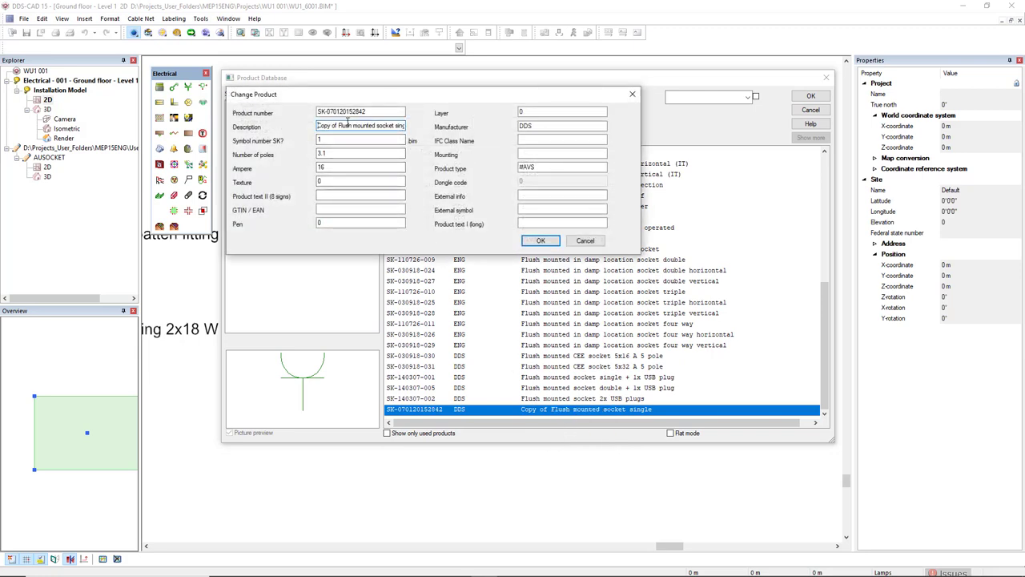
key("Delete")
key("Delete")
key("Delete")
key("Delete")
key("Delete")
key("Delete")
key("Delete")
key("Delete")
type("Australian")
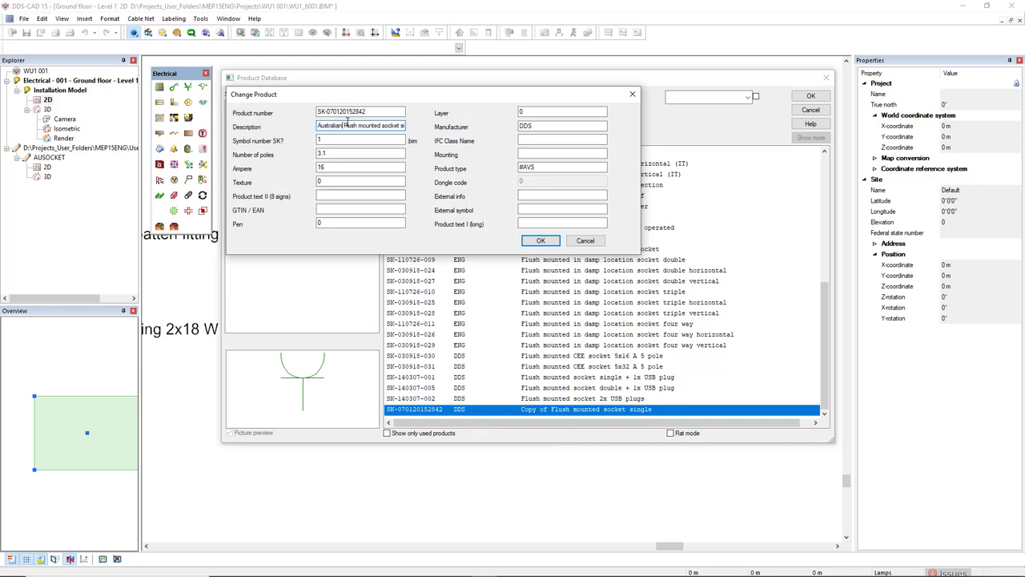
double_click(556, 129)
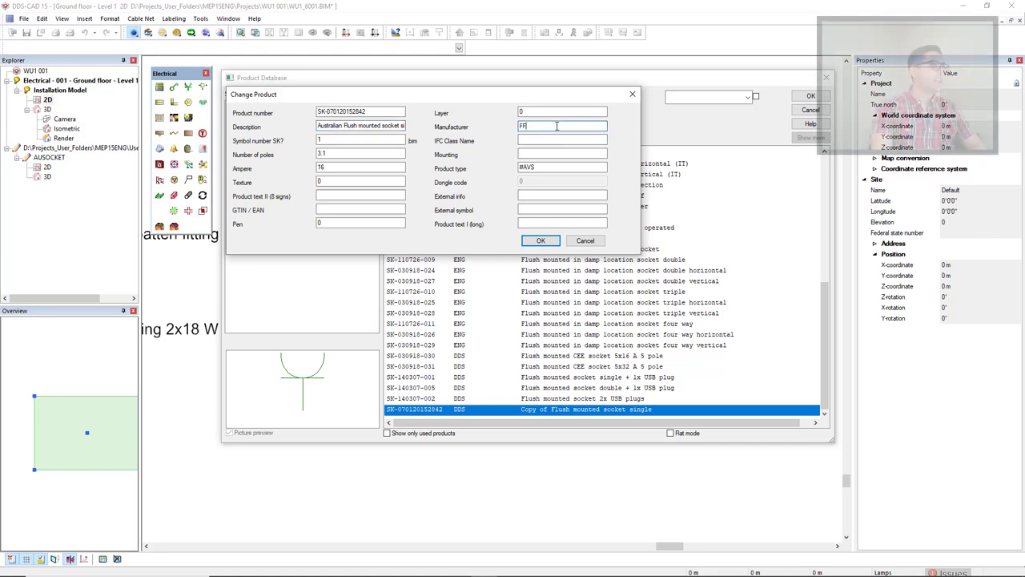
left_click(539, 210)
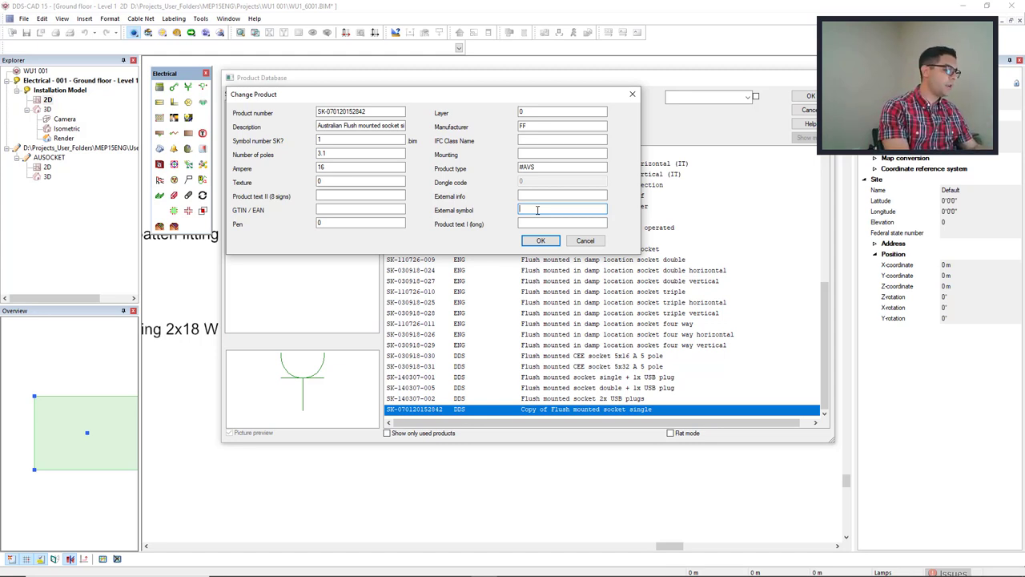
type("au")
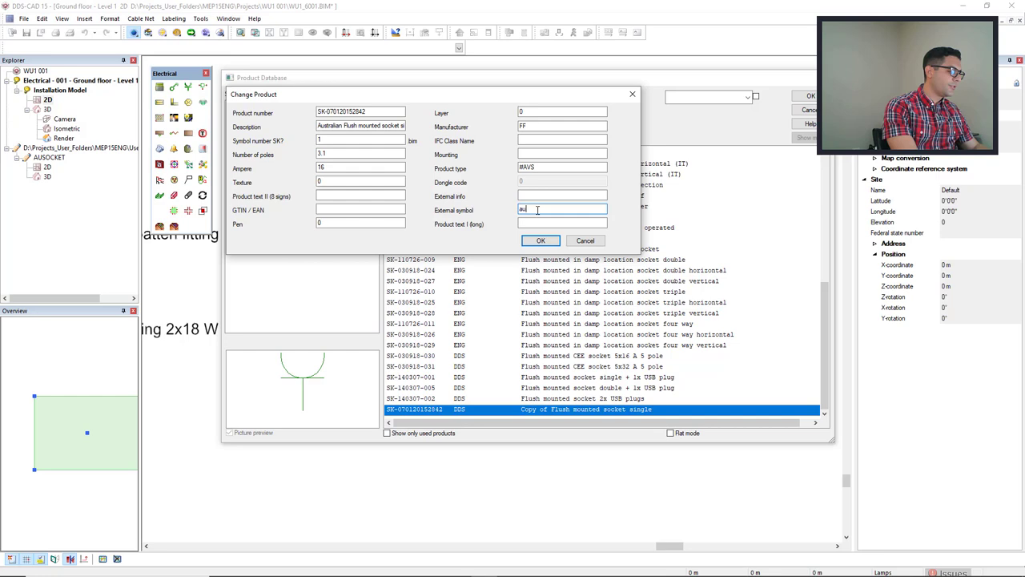
type("sock")
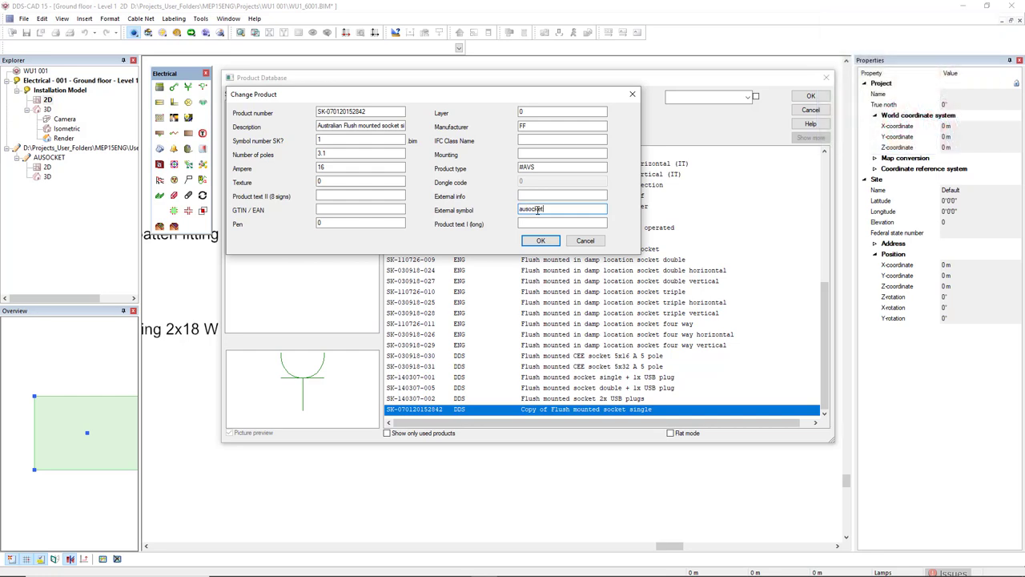
type("et")
left_click(541, 240)
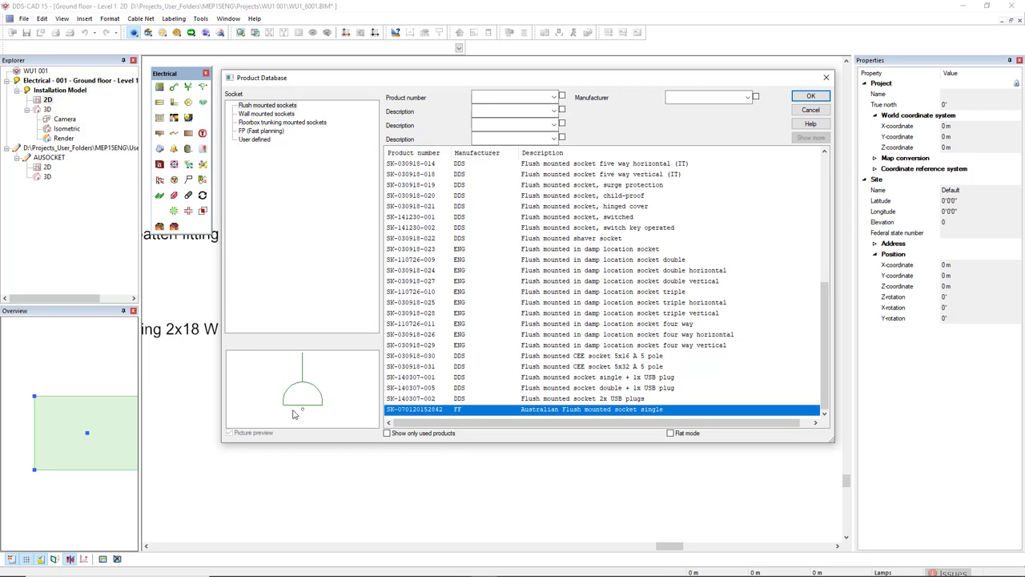
- Place the Australian Flush mounted socket single on the ground-floor plan
left_click(807, 100)
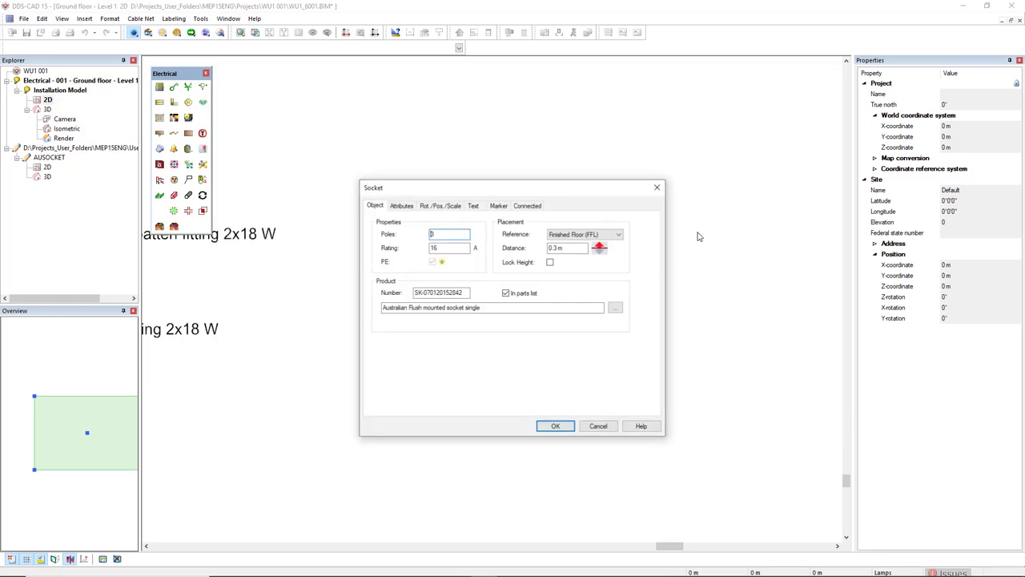
left_click(552, 426)
left_click(471, 361)
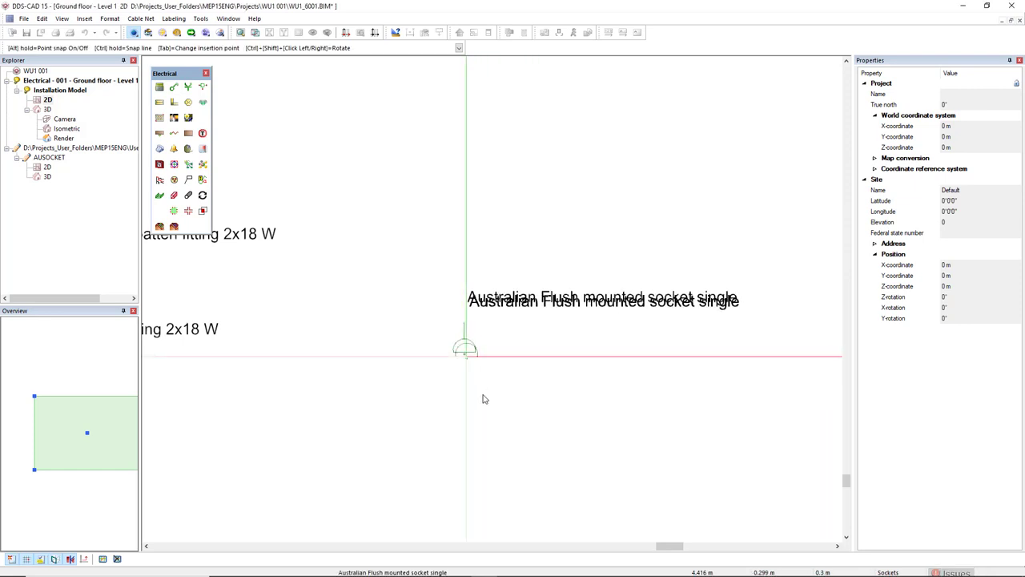
key("Escape")
scroll(474, 355, "up", 3)
scroll(480, 357, "up", 1)
middle_click_drag(508, 357, 400, 392)
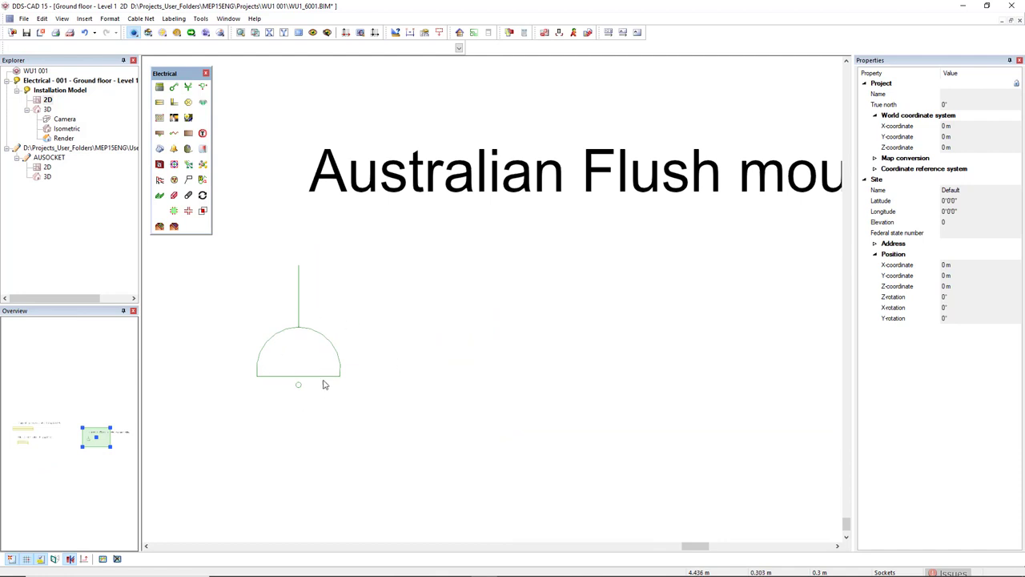
scroll(364, 373, "down", 2)
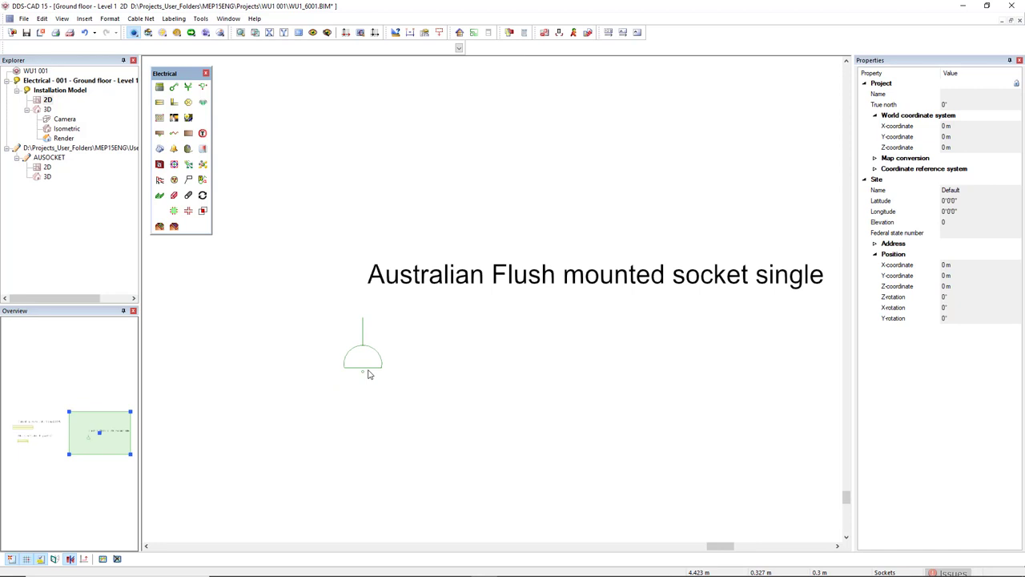
- Inspect the new socket in the 3D rendered view, then return to the 2D floor plan
left_click(327, 32)
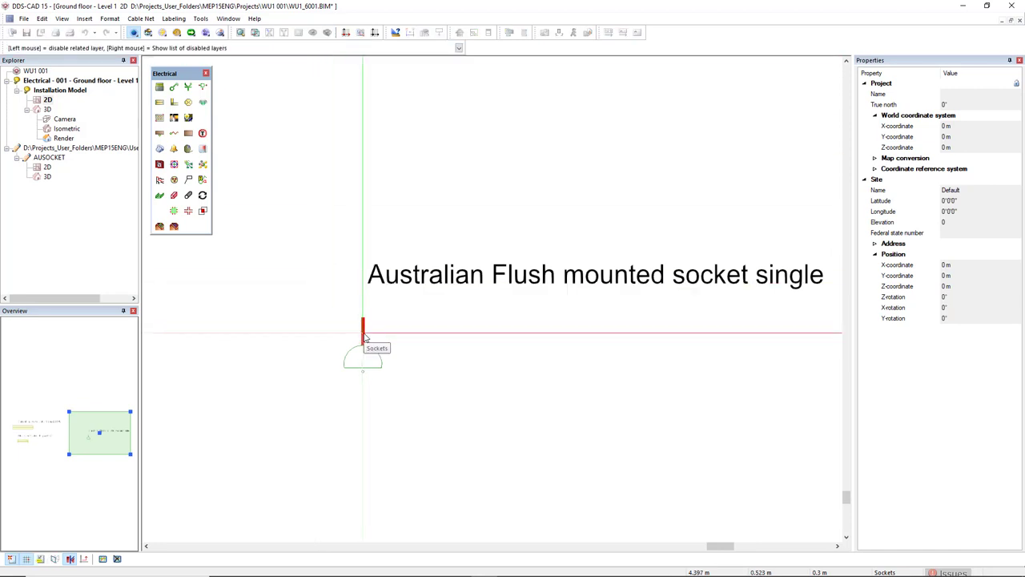
key("Escape")
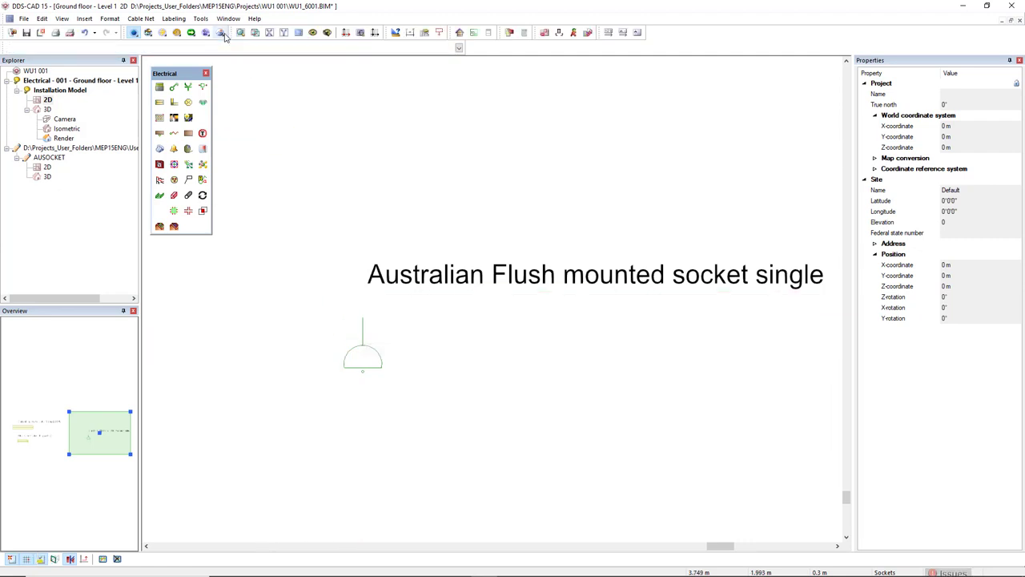
left_click(221, 33)
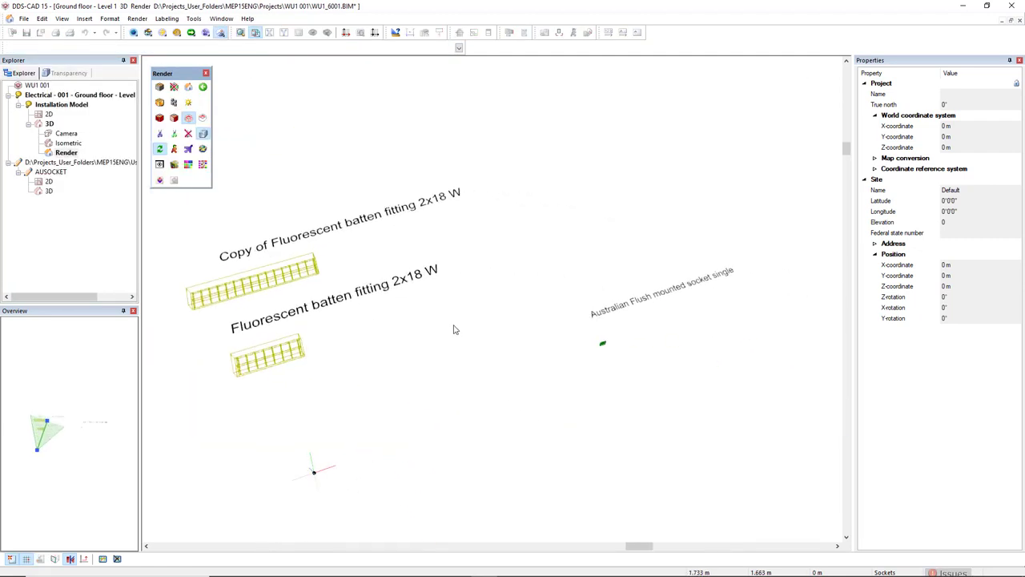
scroll(625, 360, "up", 5)
middle_click_drag(615, 330, 570, 270)
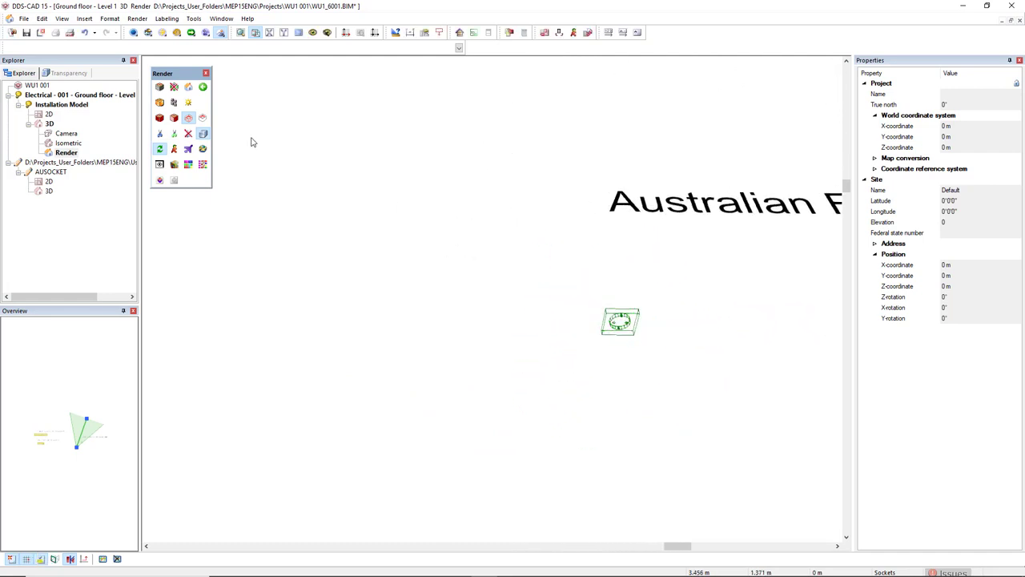
left_click(49, 114)
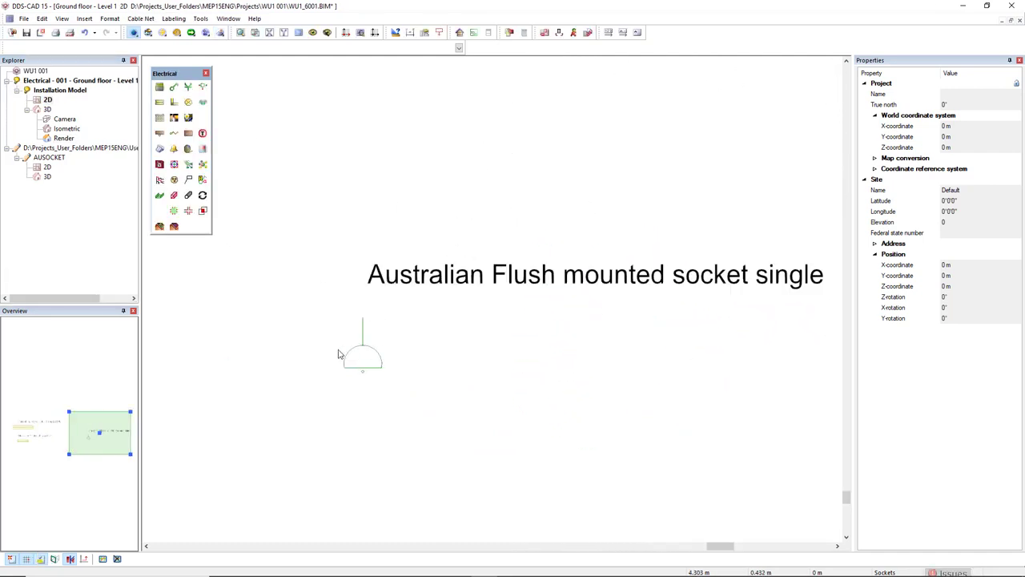
- Begin a cable with H07V-U 3x1.5 Embedded settings from the Flow Path dialog
scroll(350, 372, "up", 2)
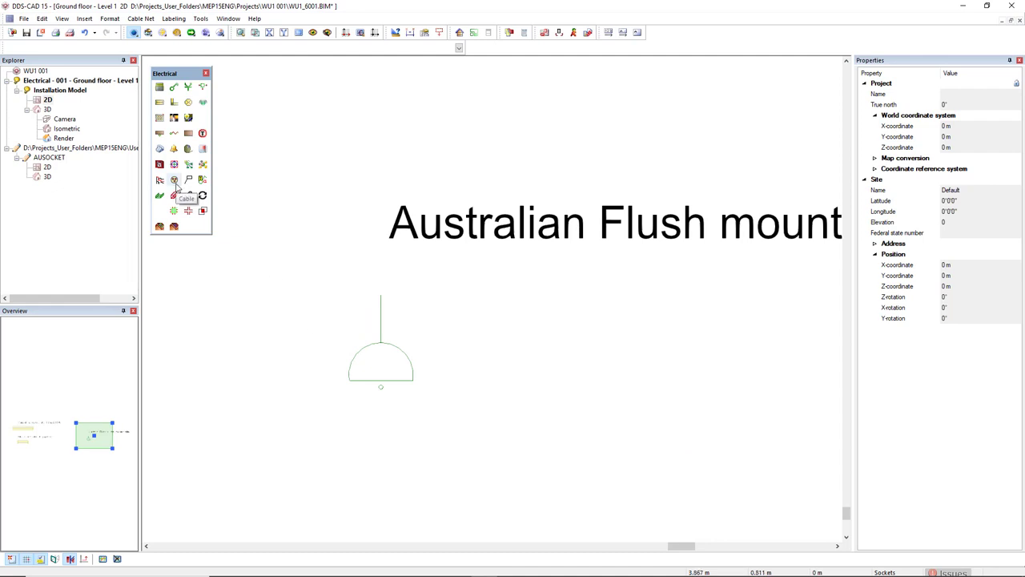
left_click(175, 183)
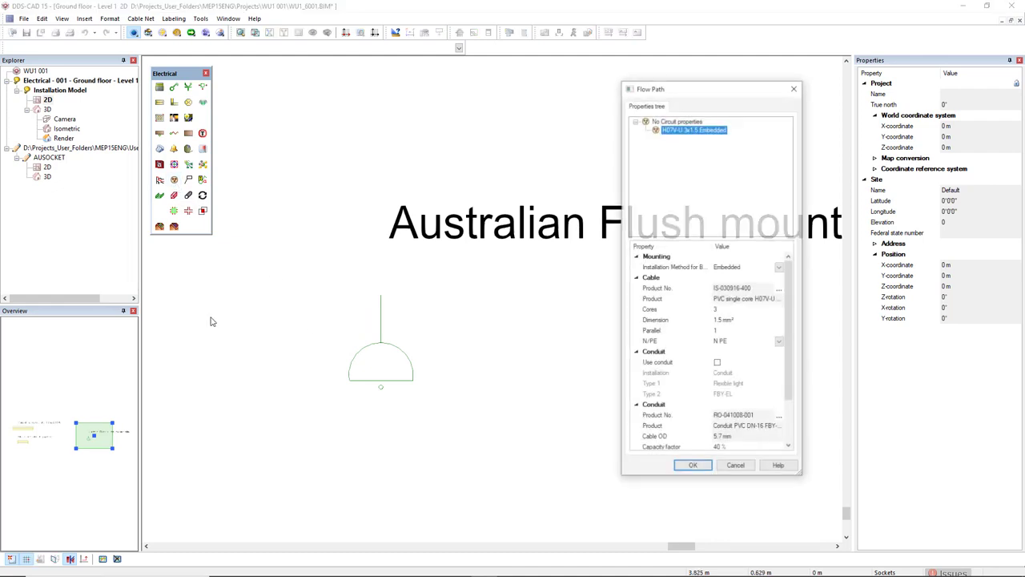
left_click(691, 464)
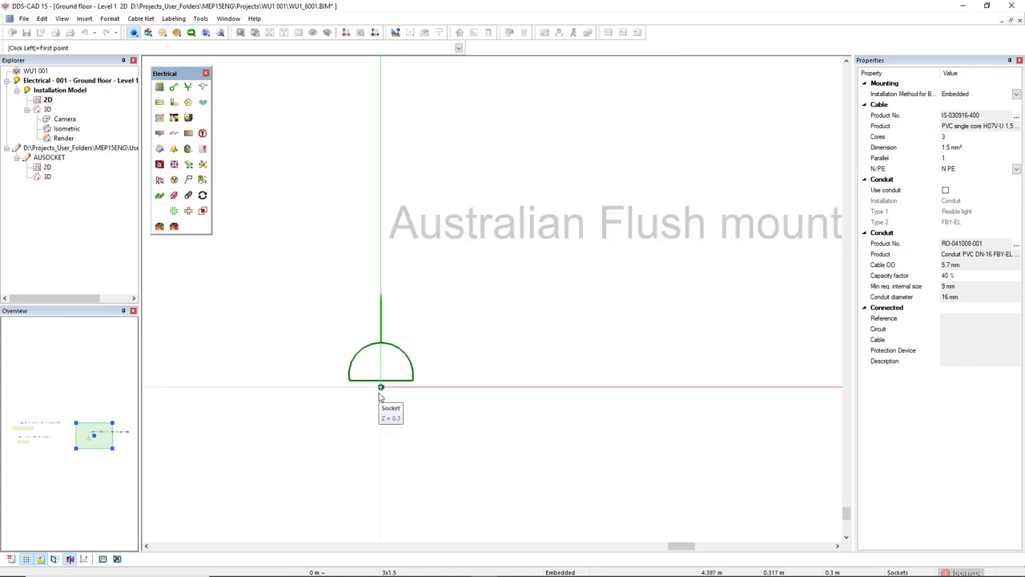